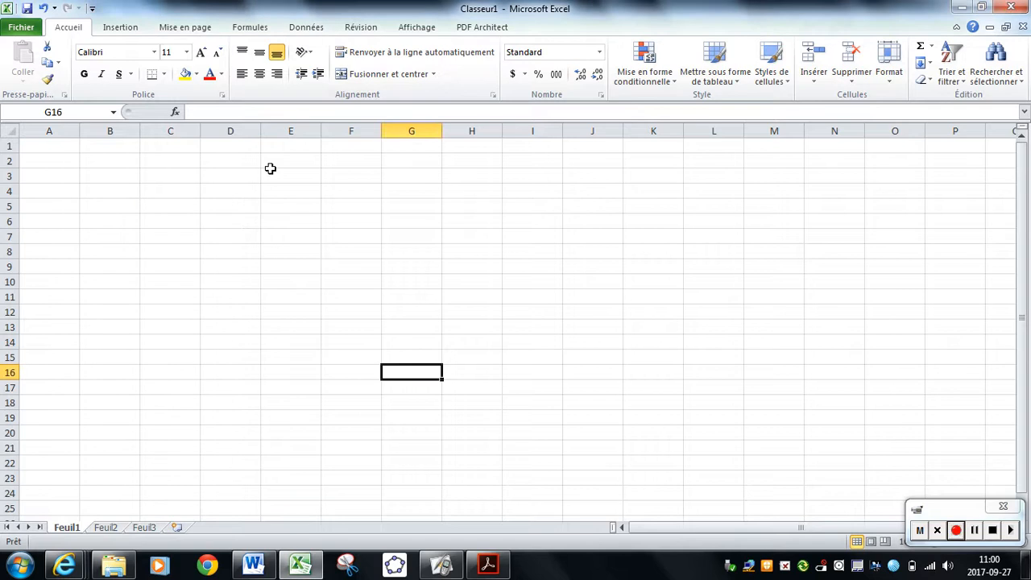
Enter the column headings "distance" in B4 and "temps" in C4.
click(134, 193)
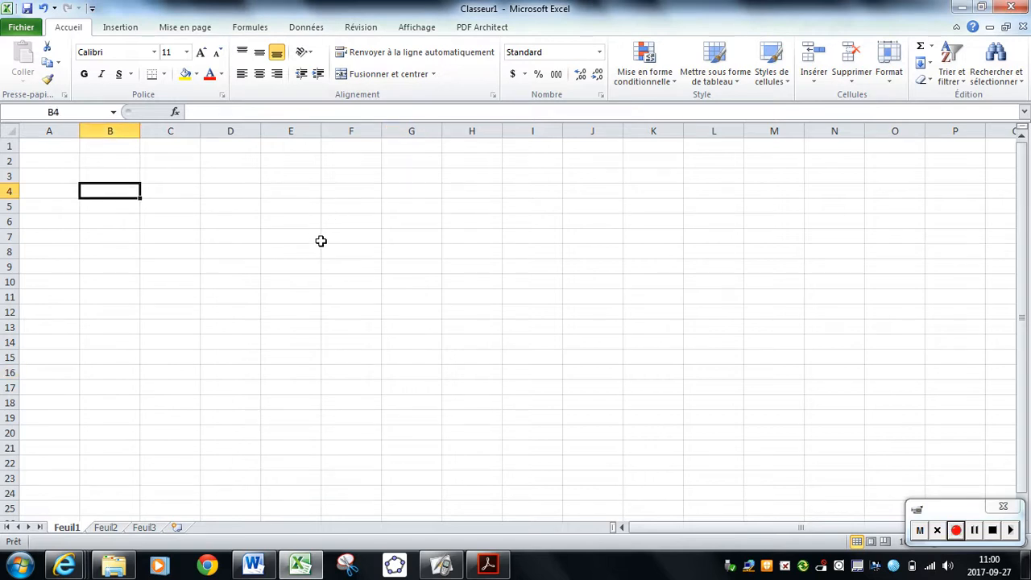
text(distance)
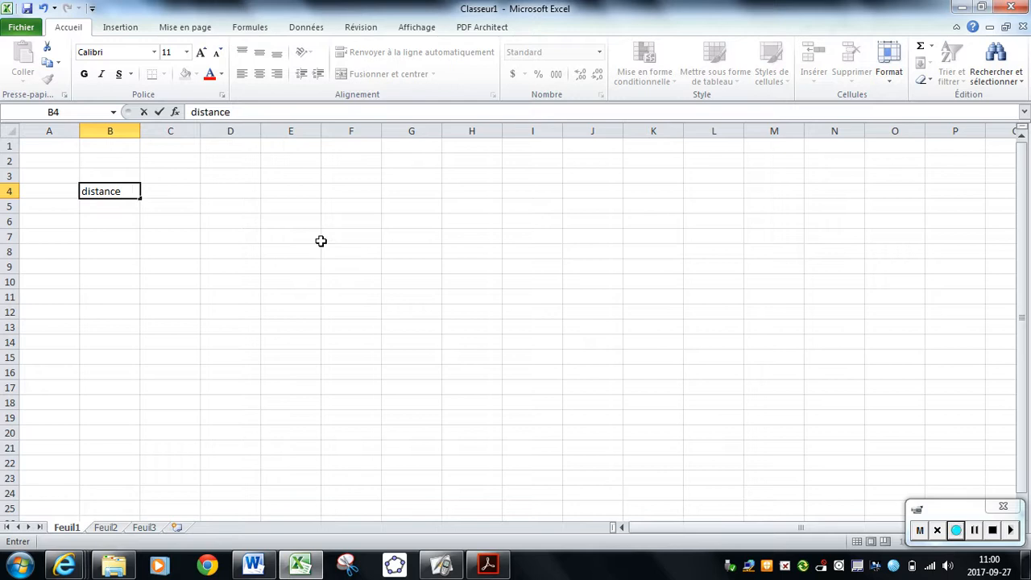
key(Tab)
text(temps)
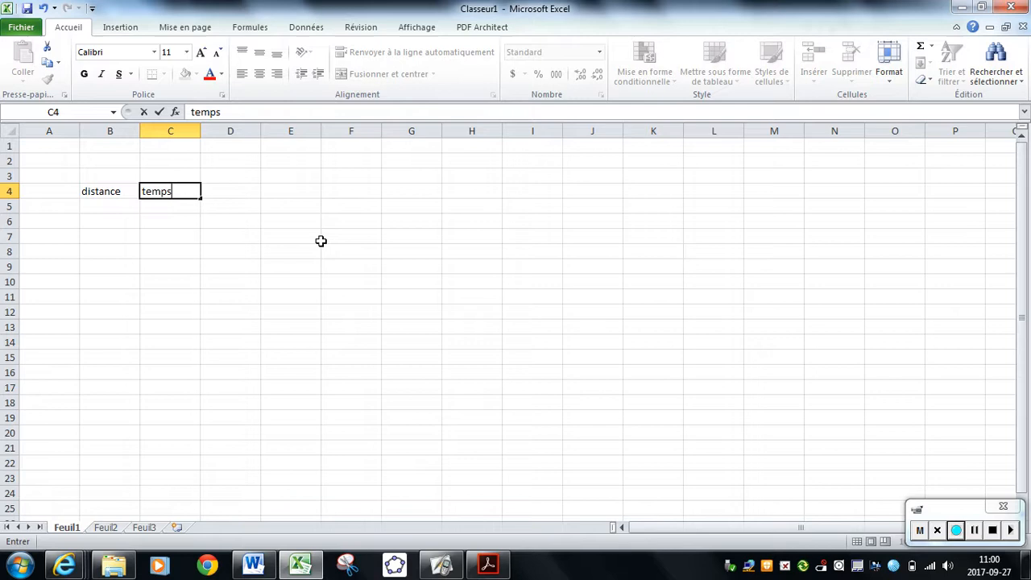
key(Left)
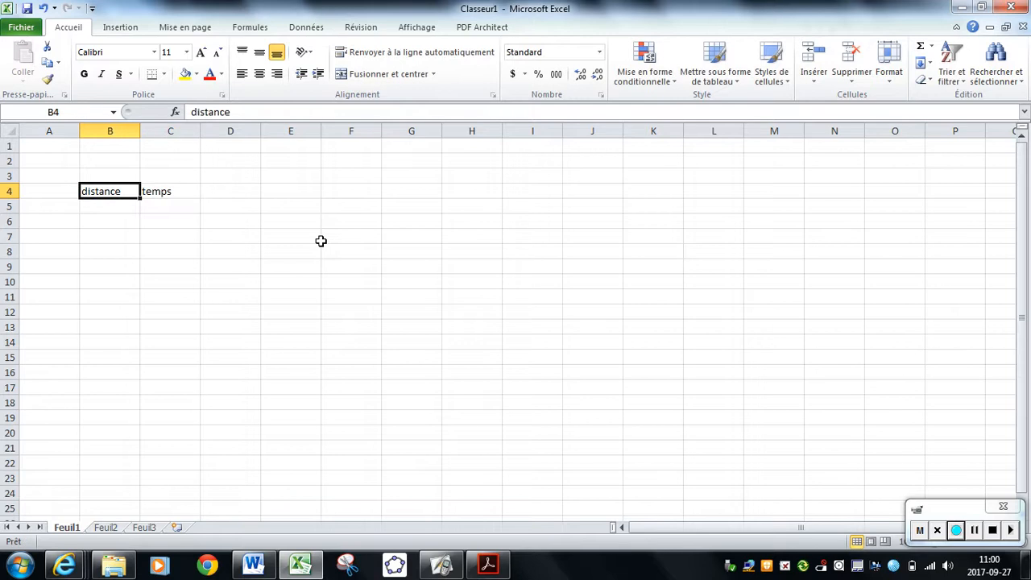
key(Down)
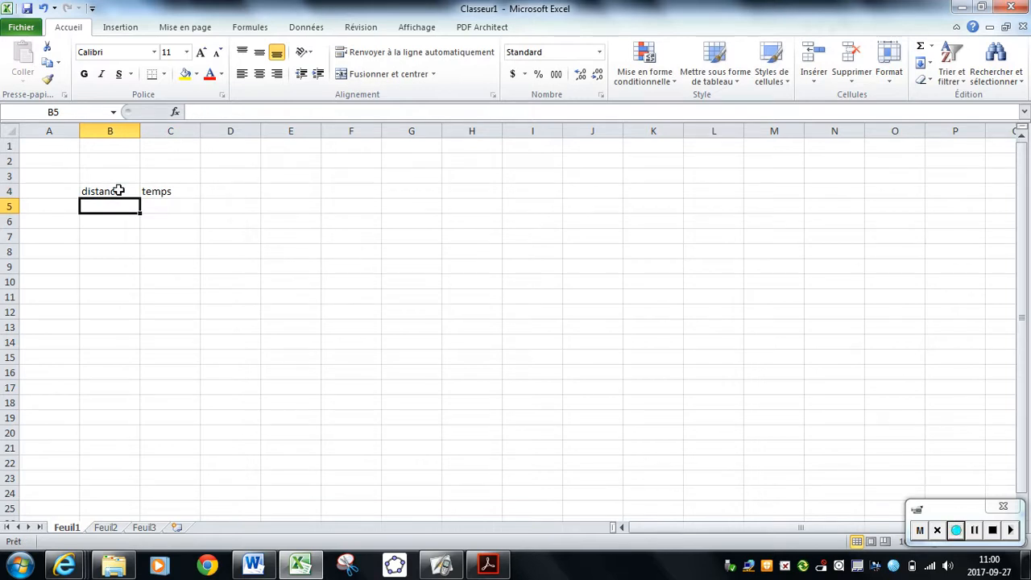
Format the headings in B4:C4 as bold, red text at size 12.
drag(118, 191, 145, 191)
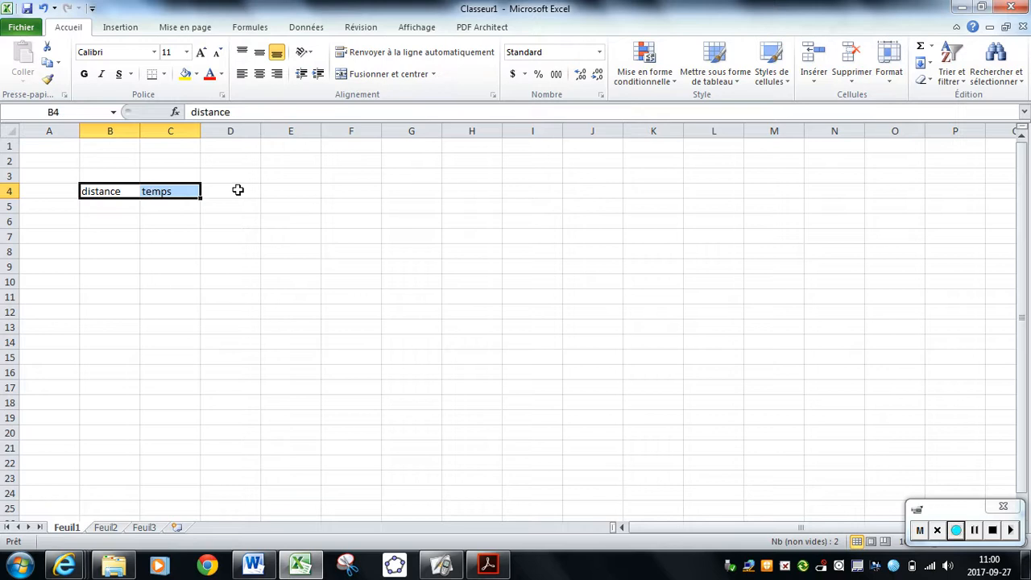
click(83, 73)
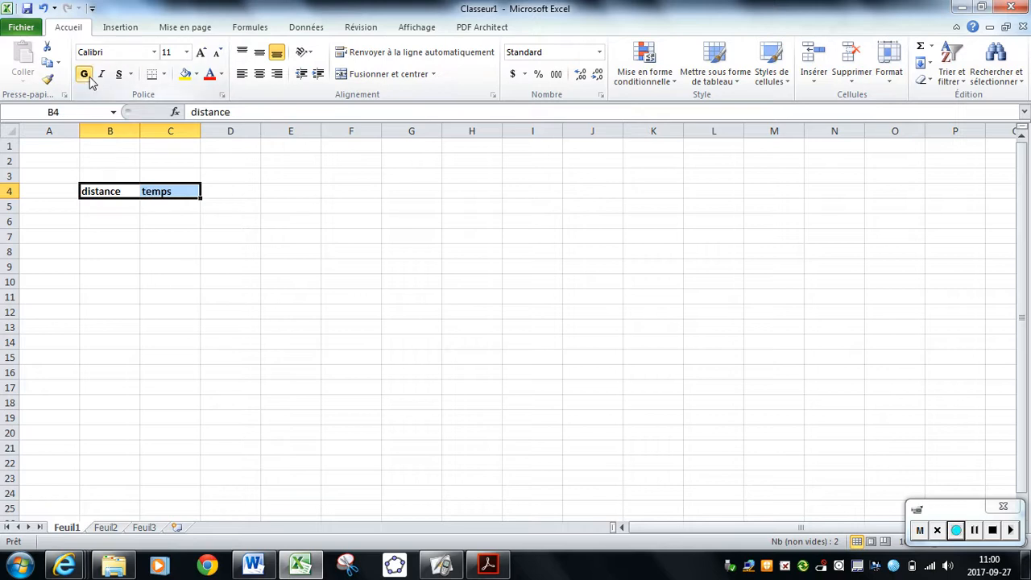
click(209, 75)
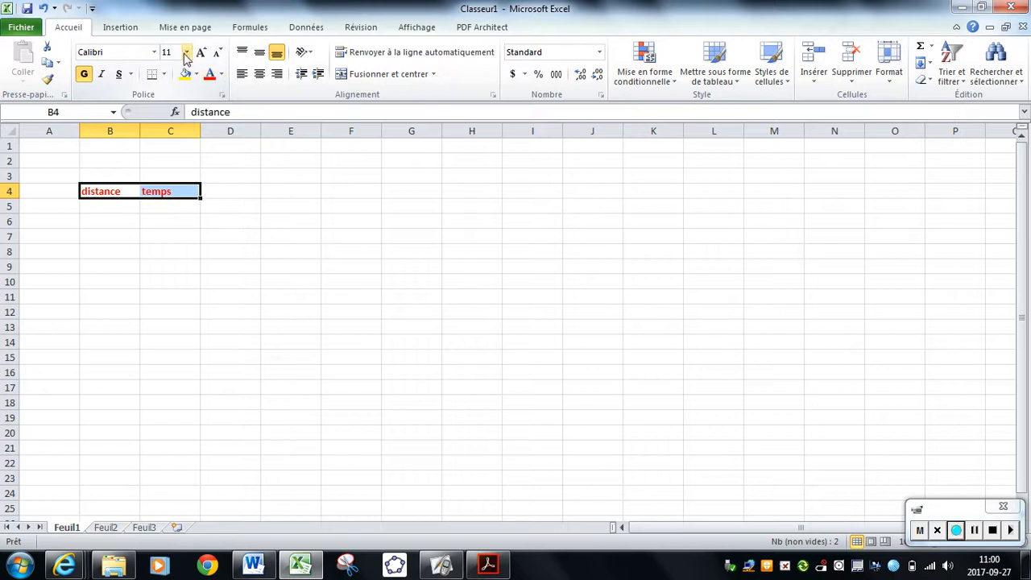
click(186, 53)
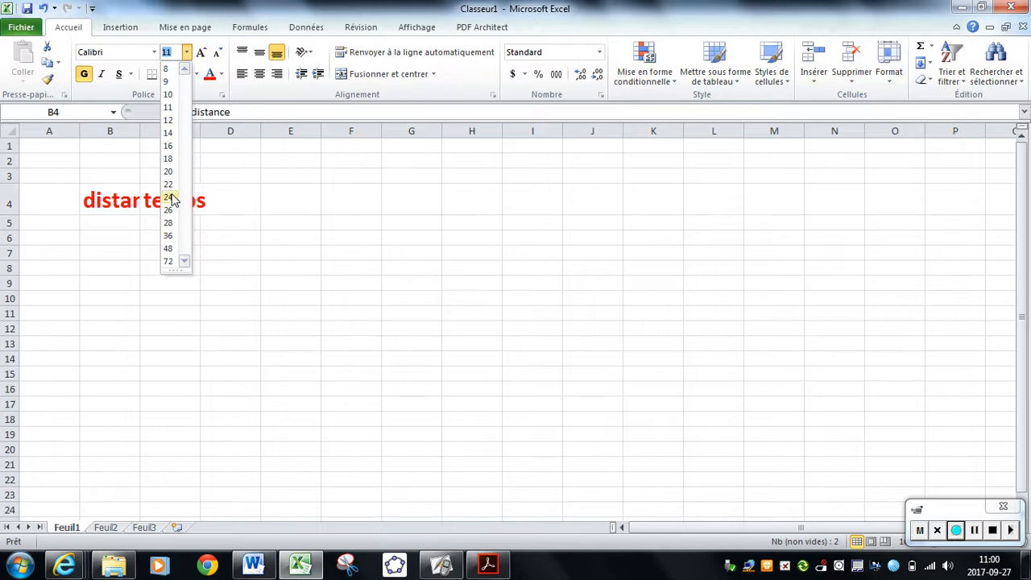
click(170, 120)
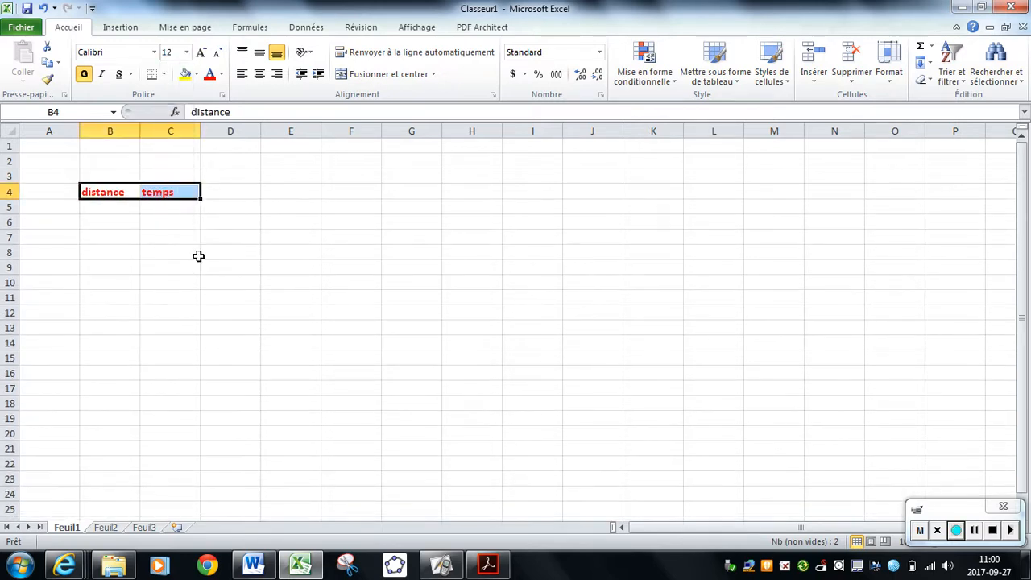
Extend the heading in C4 to "temps secondes" and fit the width of column C to it.
click(185, 196)
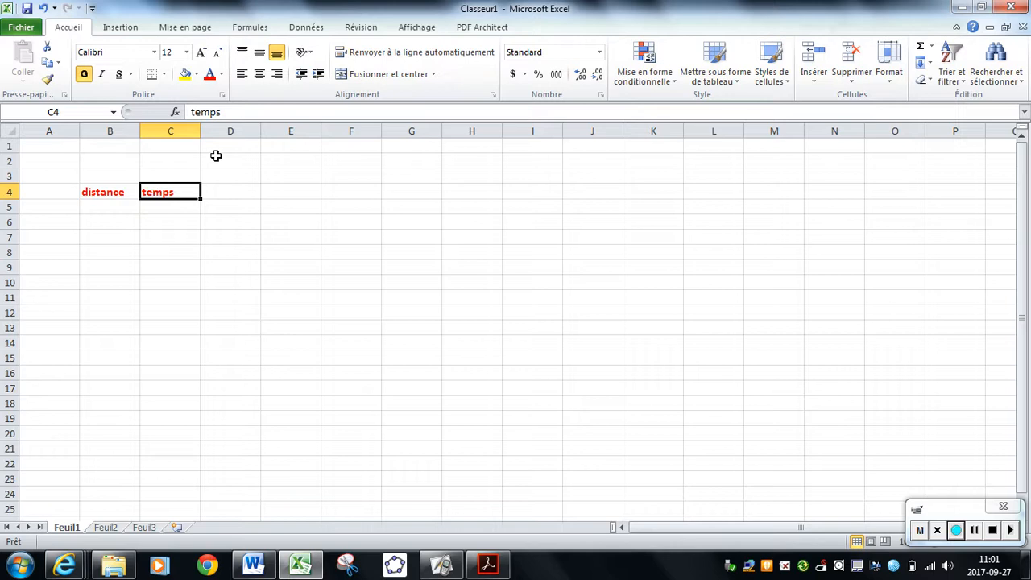
click(231, 113)
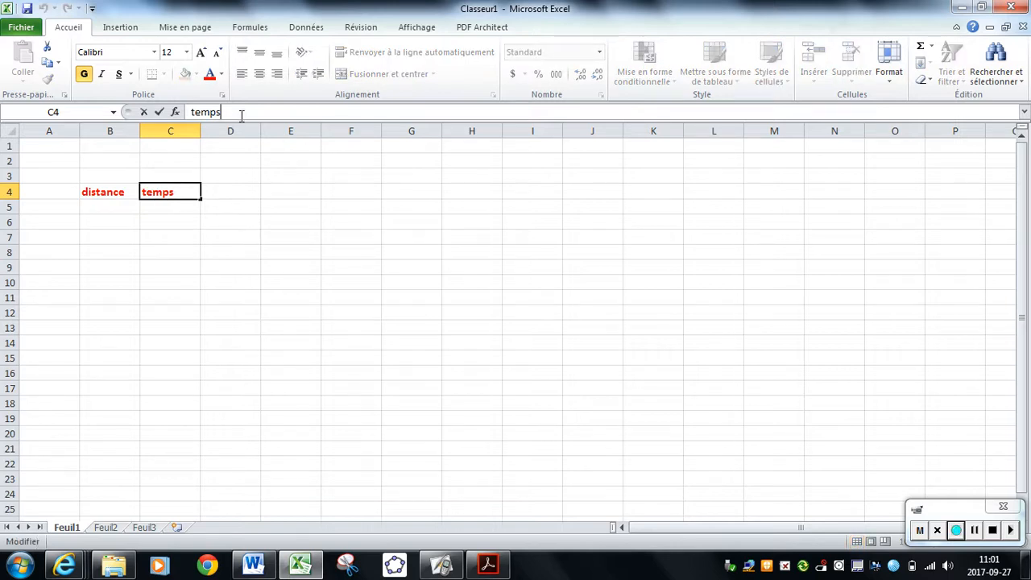
text(secondes)
key(Return)
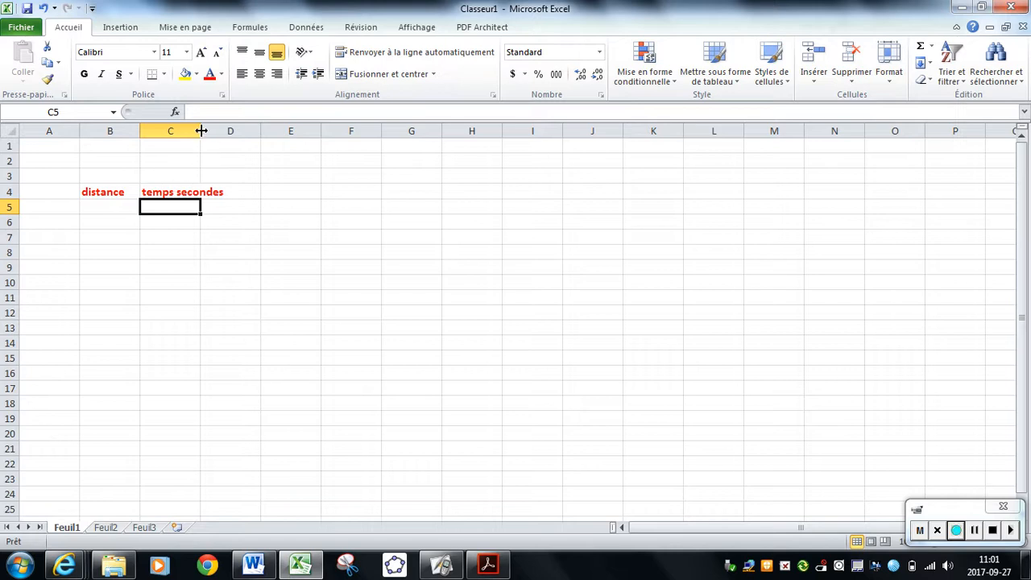
mouse_move(201, 131)
mouse_down()
mouse_move(228, 132)
mouse_move(200, 135)
mouse_up()
double_click(199, 131)
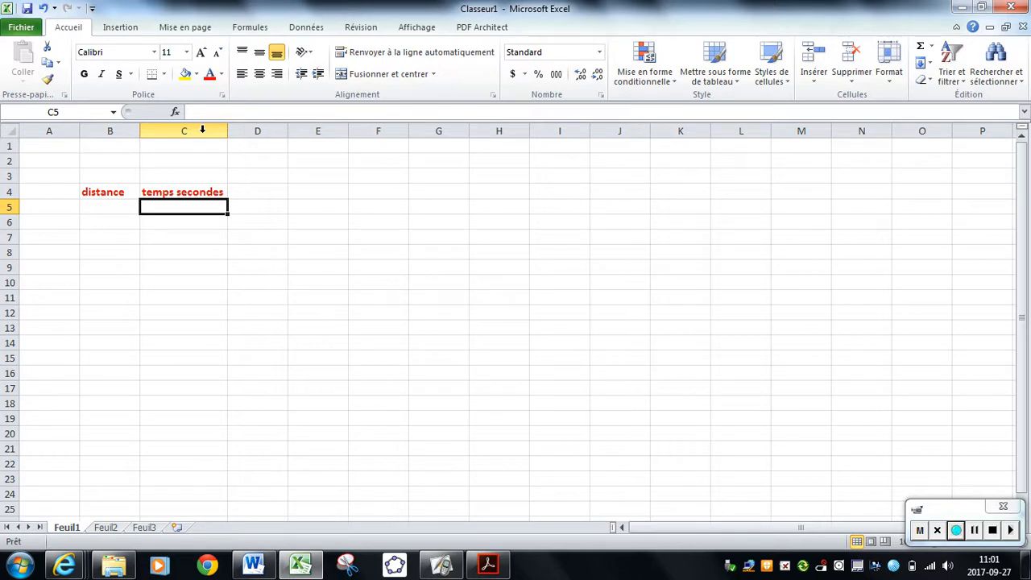
Enter the first measurement in row 6, with distance 3,3 and time 52.
click(123, 222)
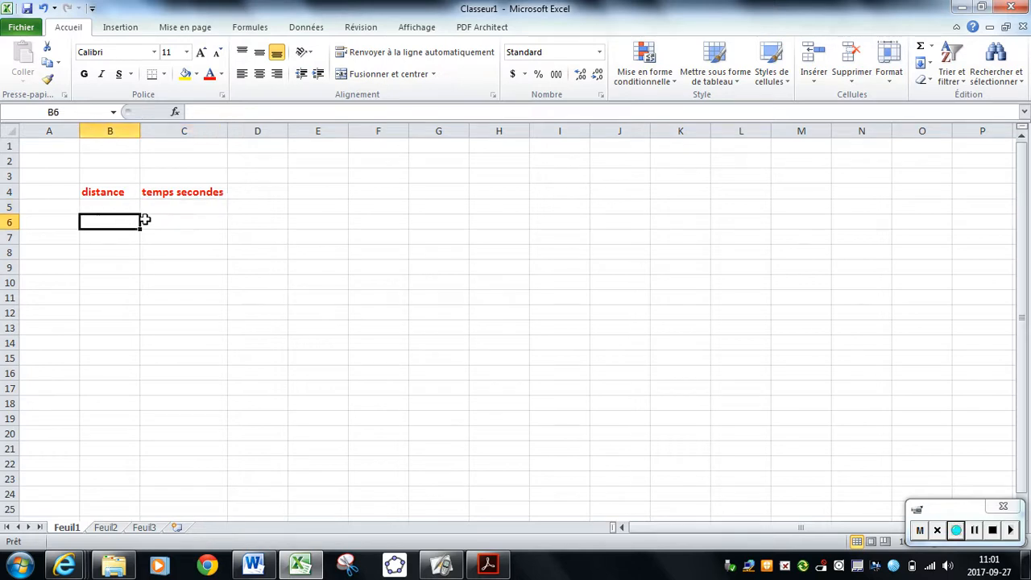
text(3,3)
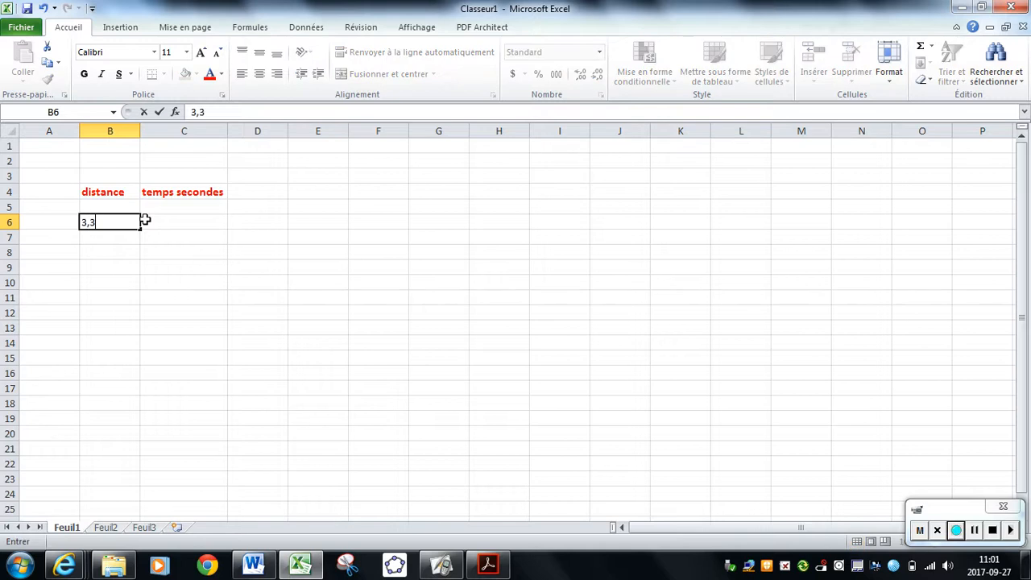
key(Tab)
text(52)
key(Left)
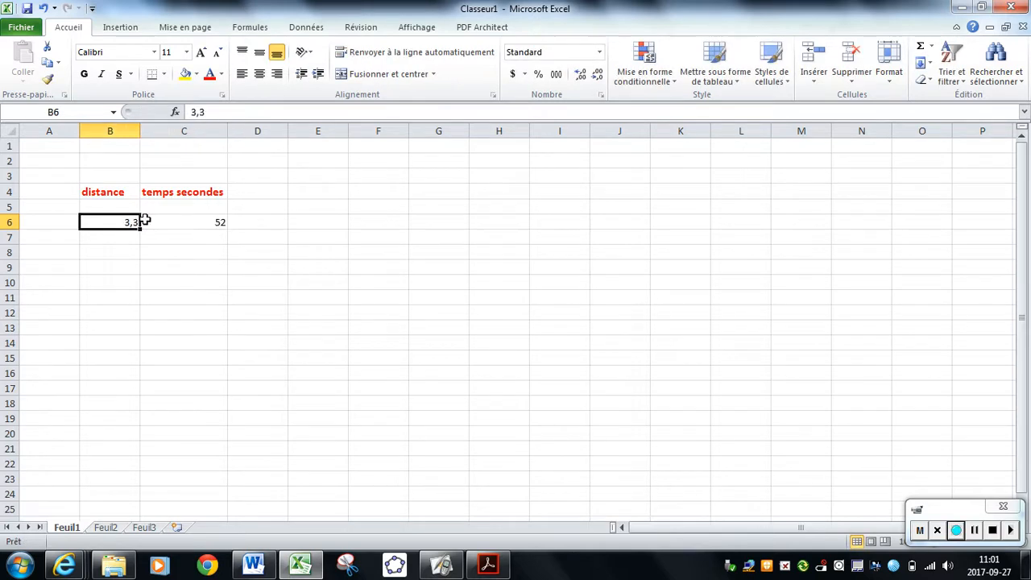
Enter the second measurement in row 7, with distance 2,3 and time 54.
key(Down)
text(2,3)
key(Tab)
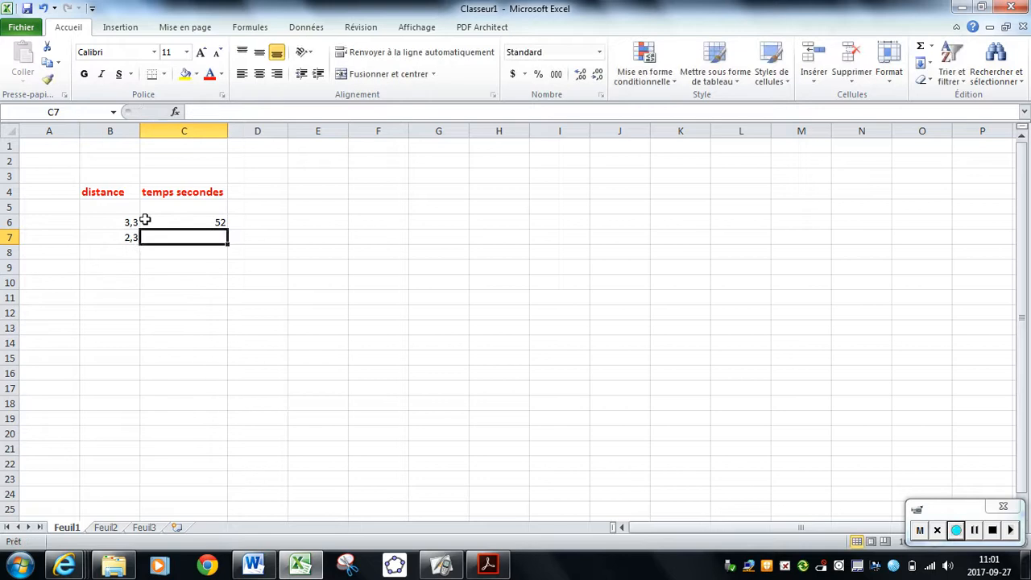
text(54)
key(Tab)
Enter the third measurement in row 8, with distance 50,3 and time 254.
key(Down)
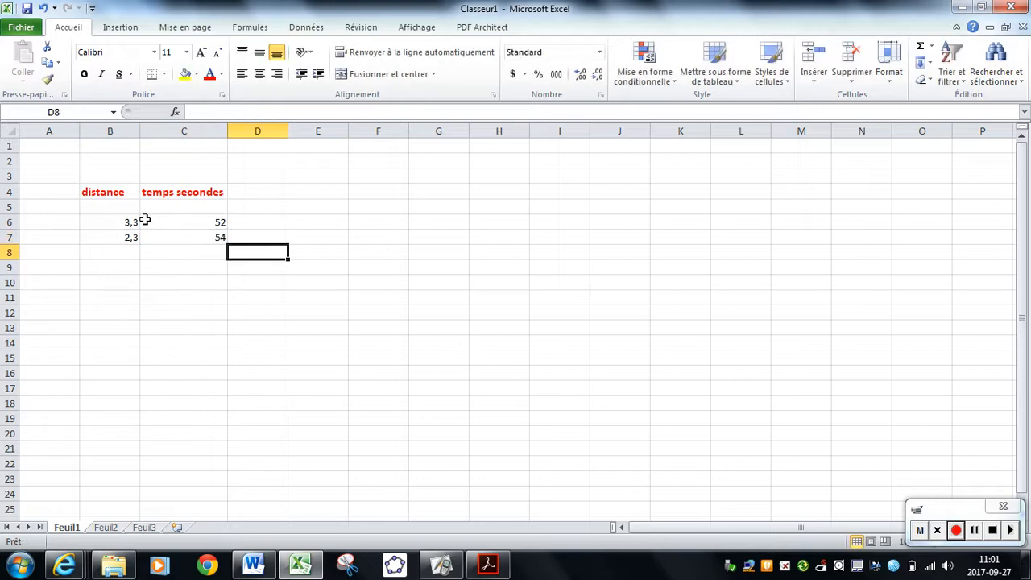
key(Left)
key(Left)
text(50)
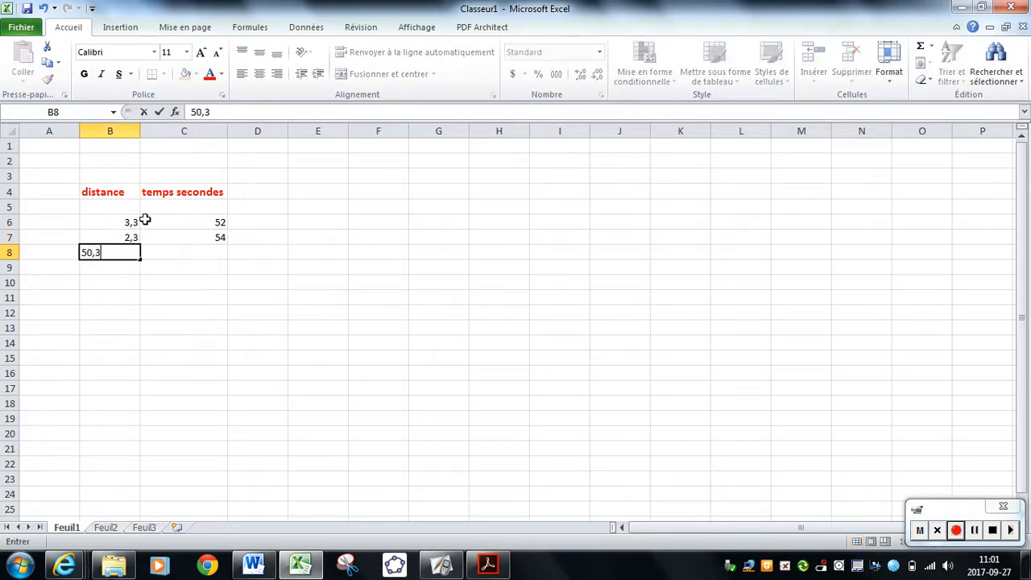
text(,3)
key(Tab)
text(254)
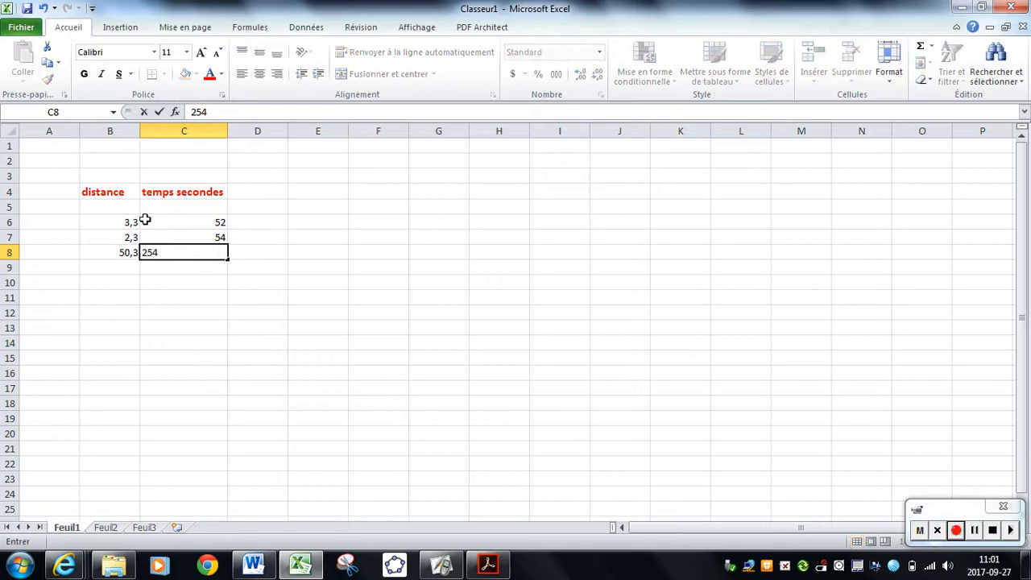
key(Return)
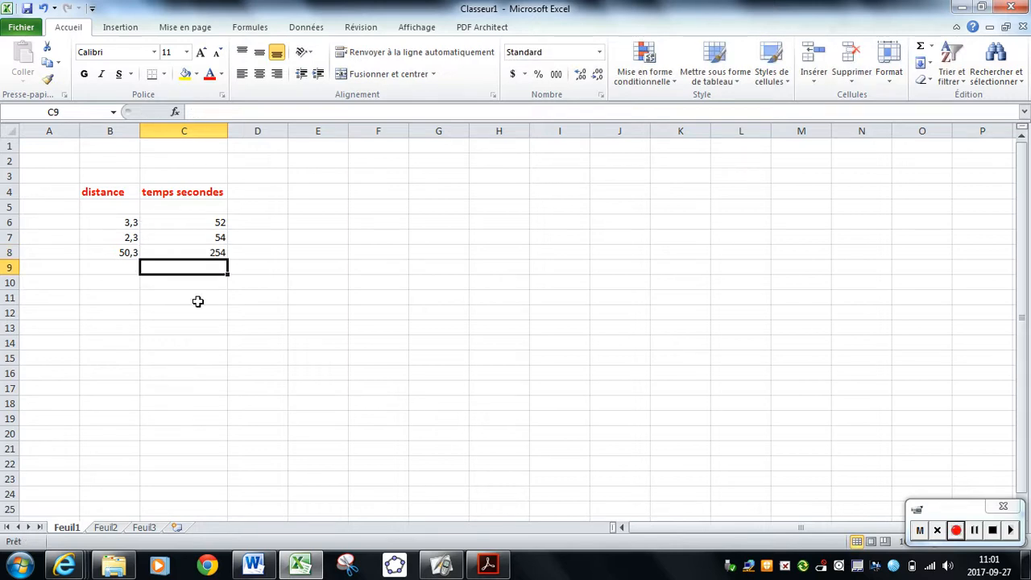
Calculate the average distance in B10 with the formula =MOYENNE(B6:B8).
click(125, 286)
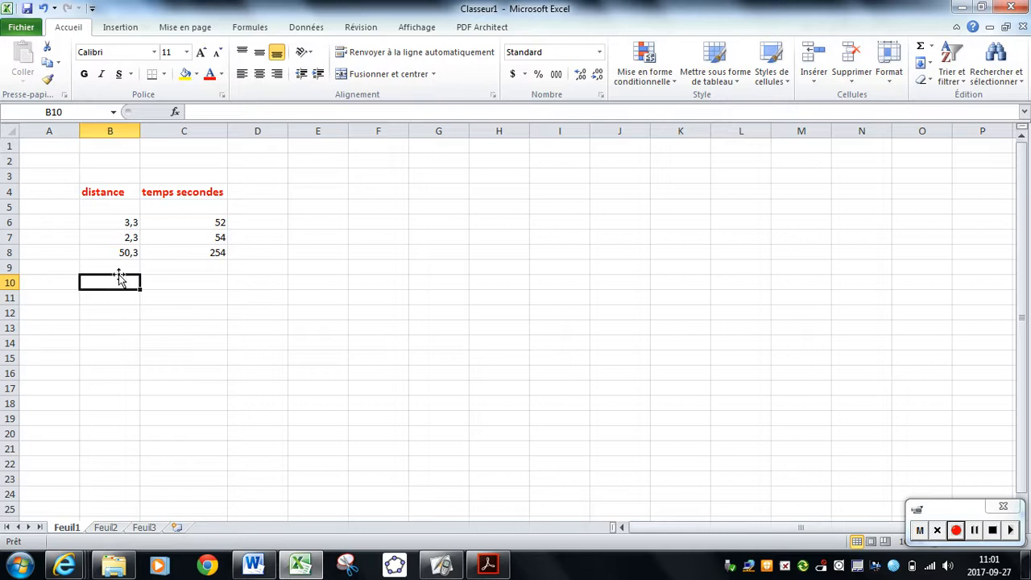
text(=)
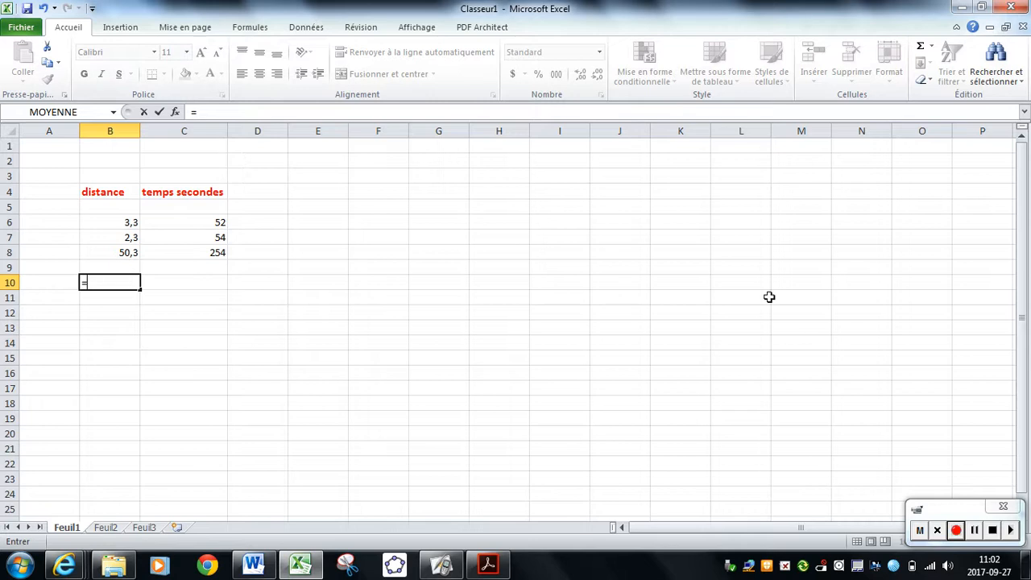
text(mo)
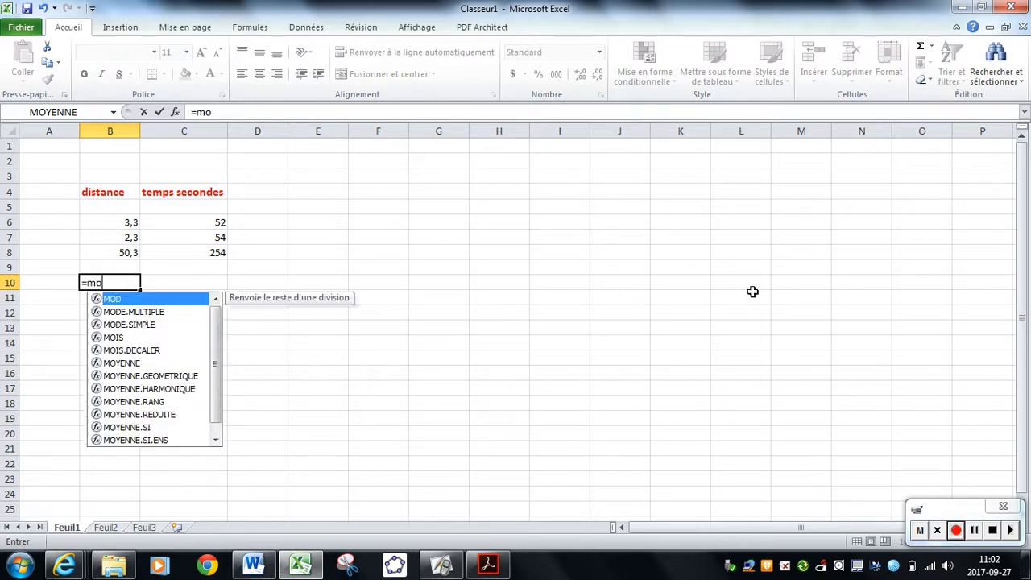
text(yenne)
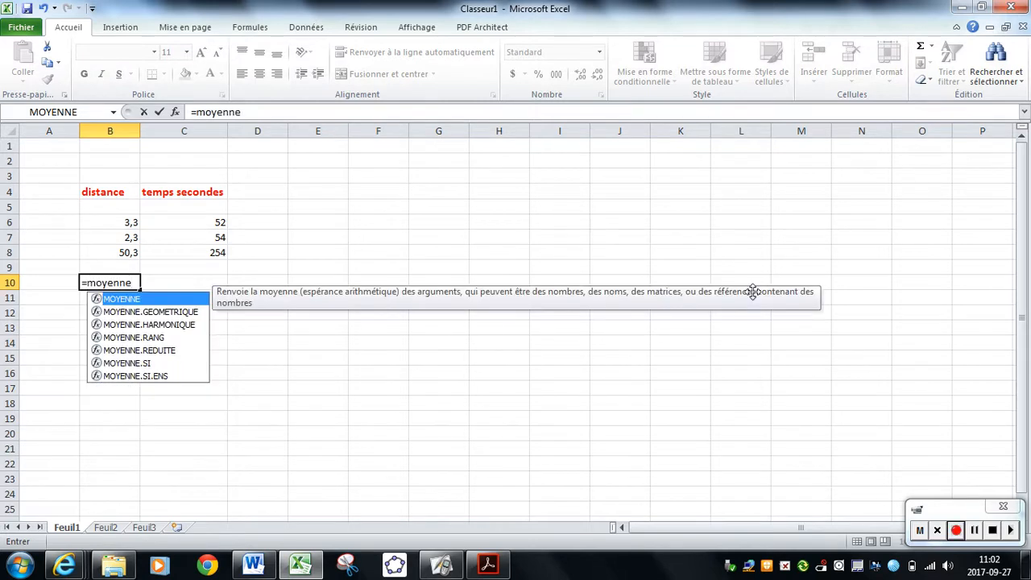
text(()
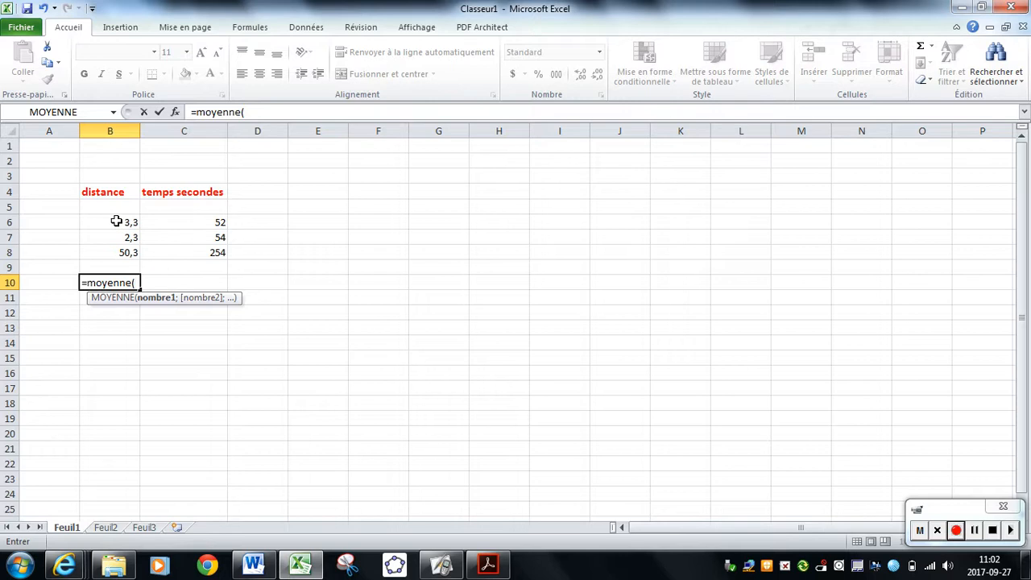
drag(121, 221, 116, 252)
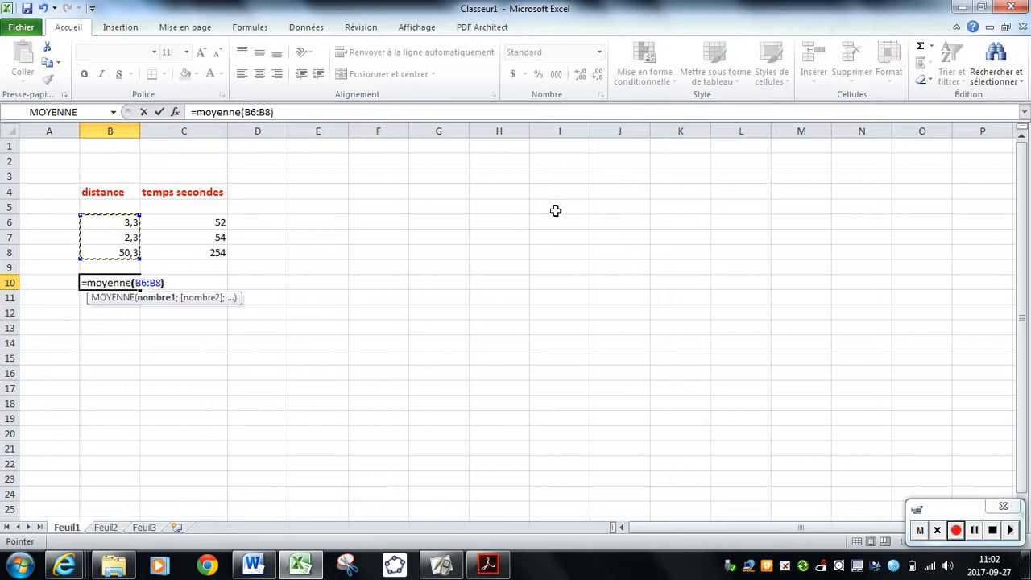
text())
key(Return)
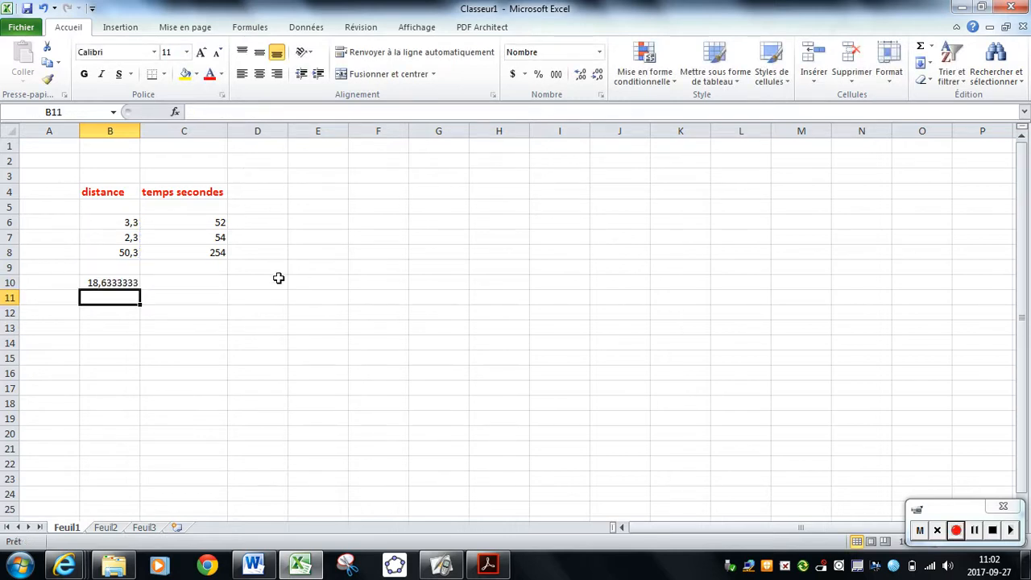
Format the average distance in B10 as Nombre with one decimal place.
click(126, 281)
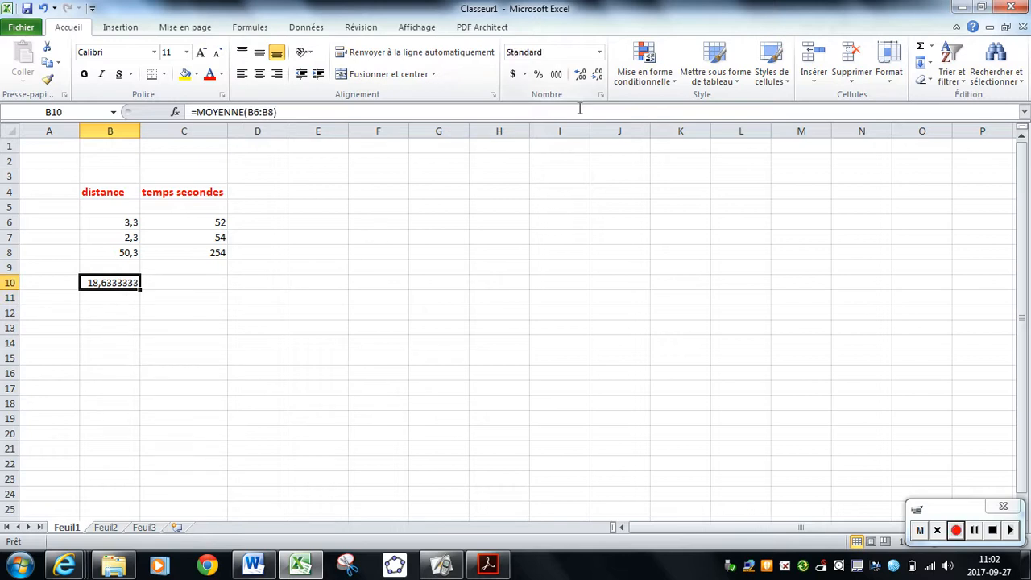
click(599, 51)
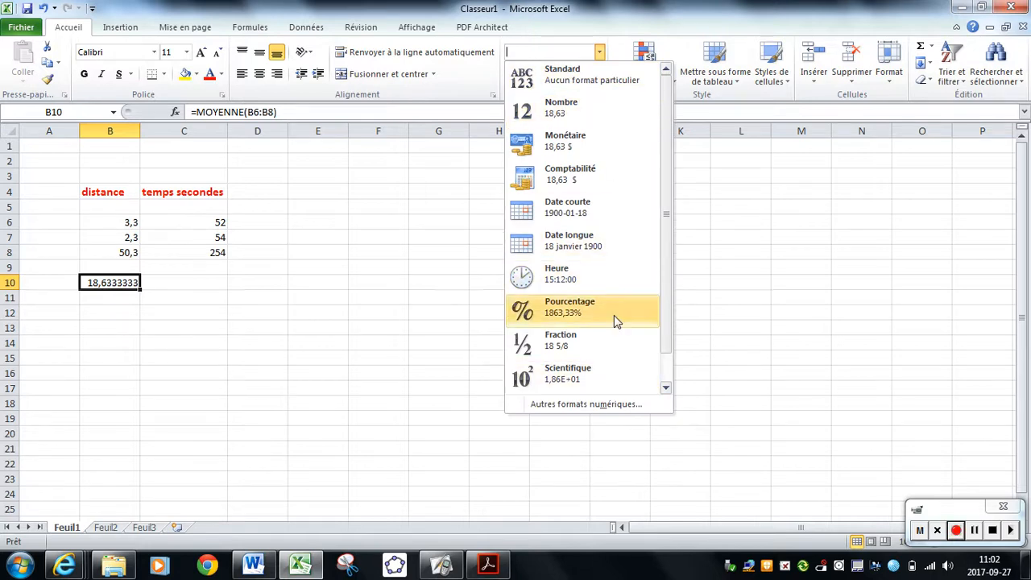
click(612, 112)
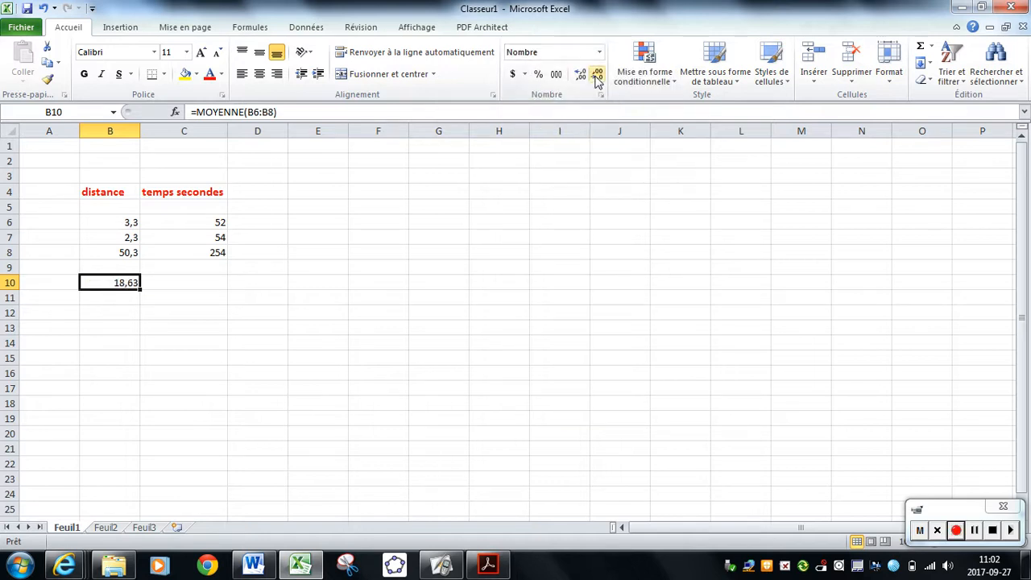
click(582, 76)
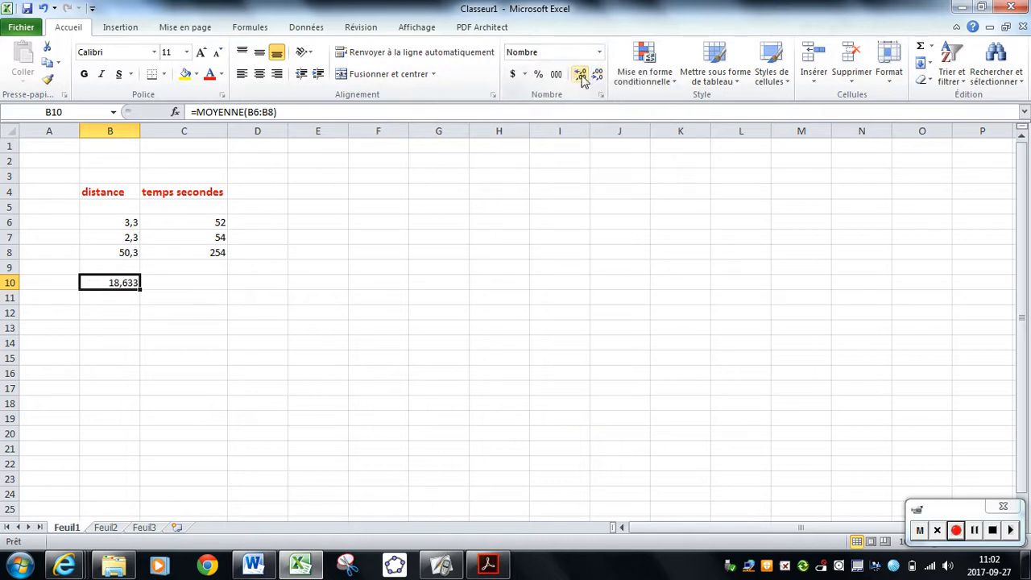
click(582, 75)
click(581, 75)
click(598, 76)
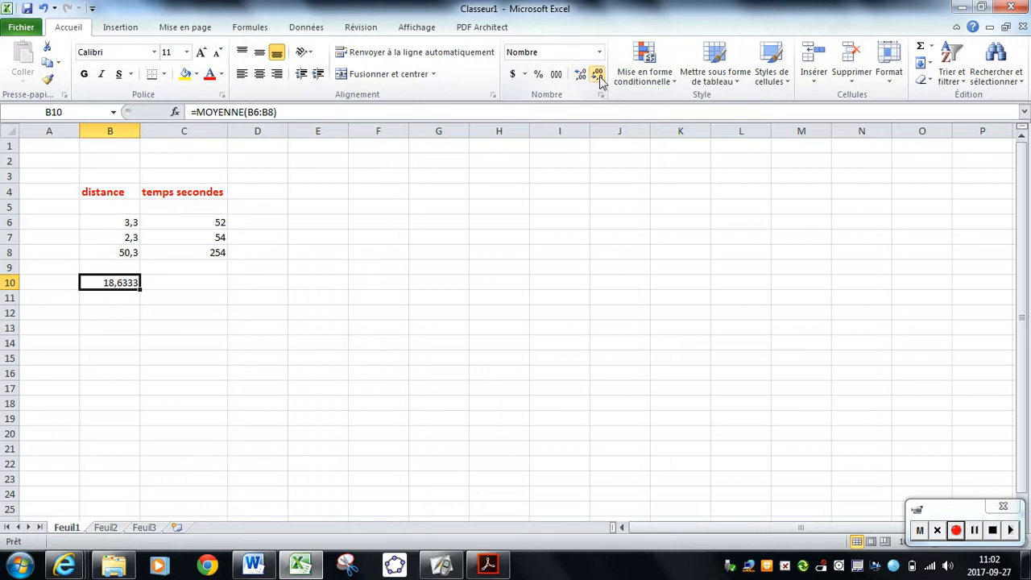
click(599, 77)
click(599, 77)
click(598, 77)
click(160, 283)
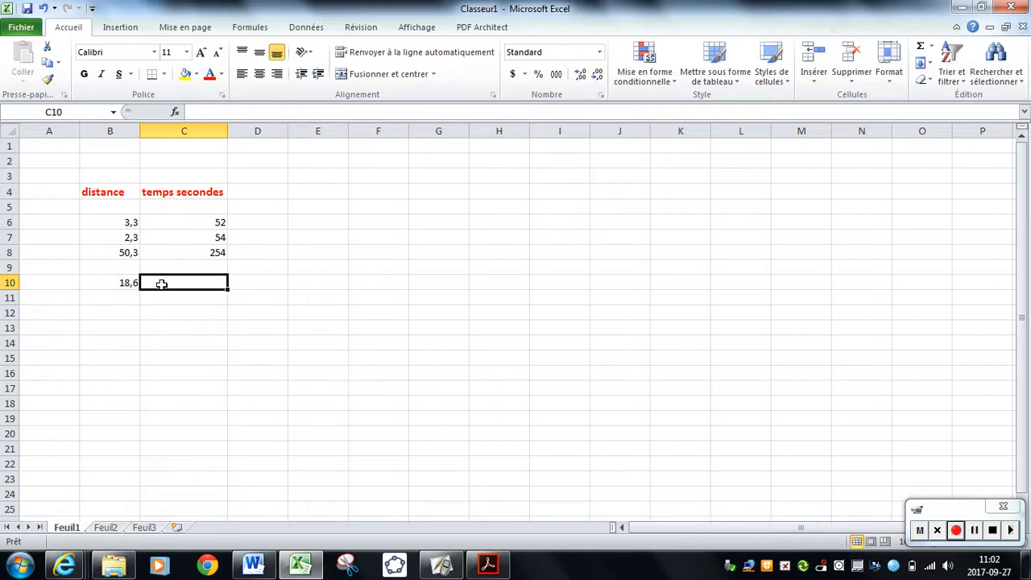
Copy the average formula from B10 into C10 to calculate the average time.
click(111, 282)
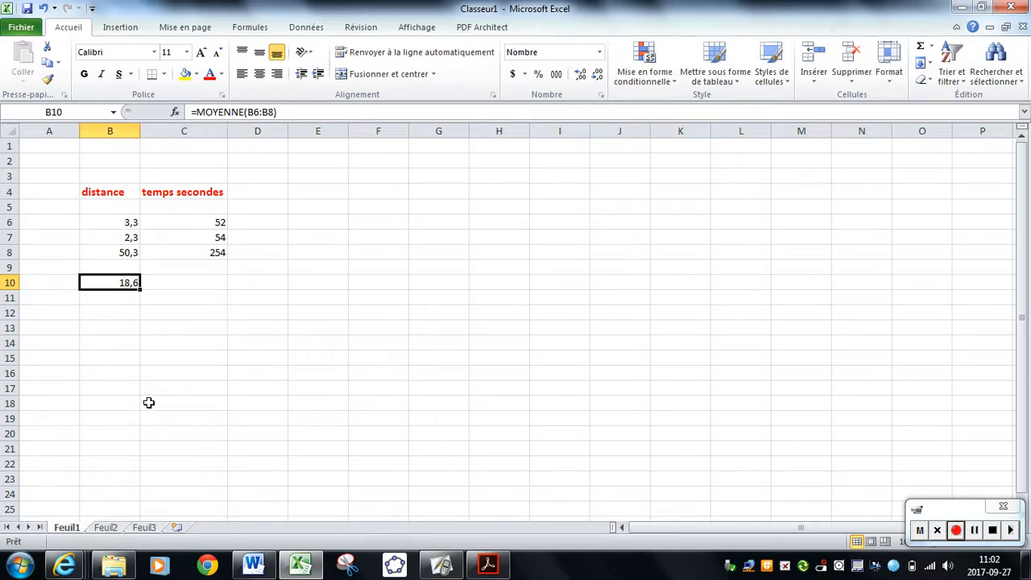
key(ctrl+c)
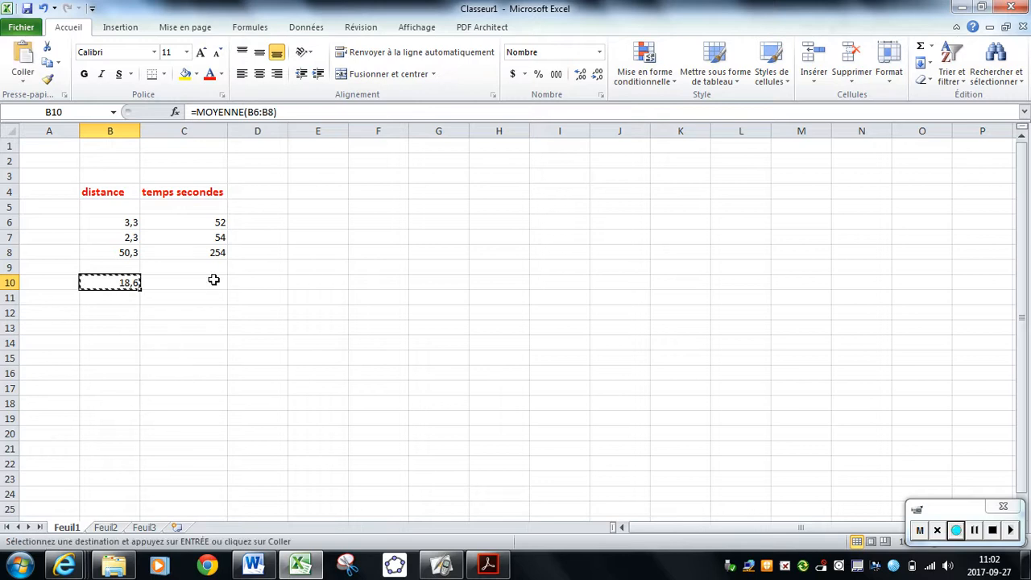
click(214, 279)
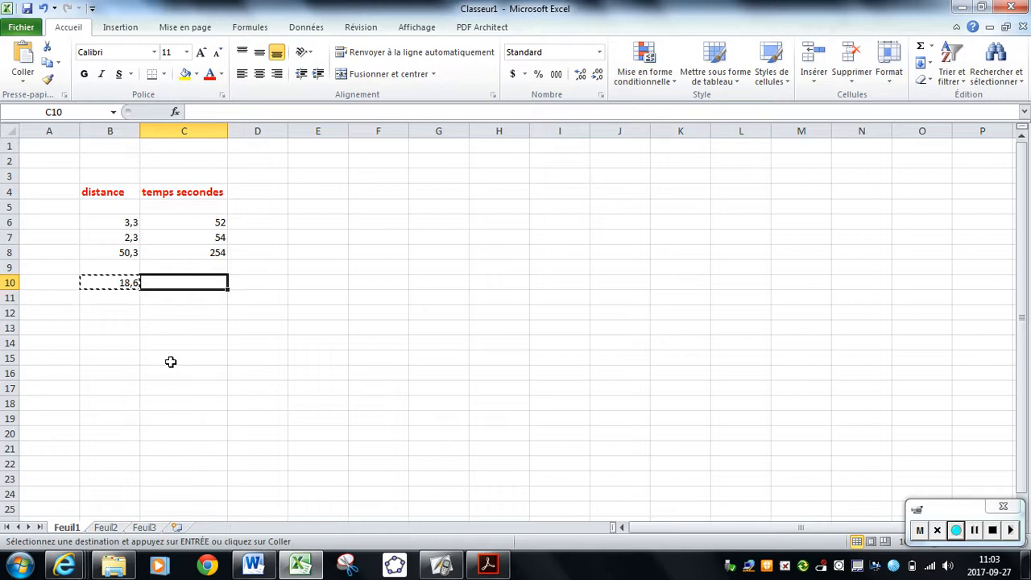
key(ctrl+v)
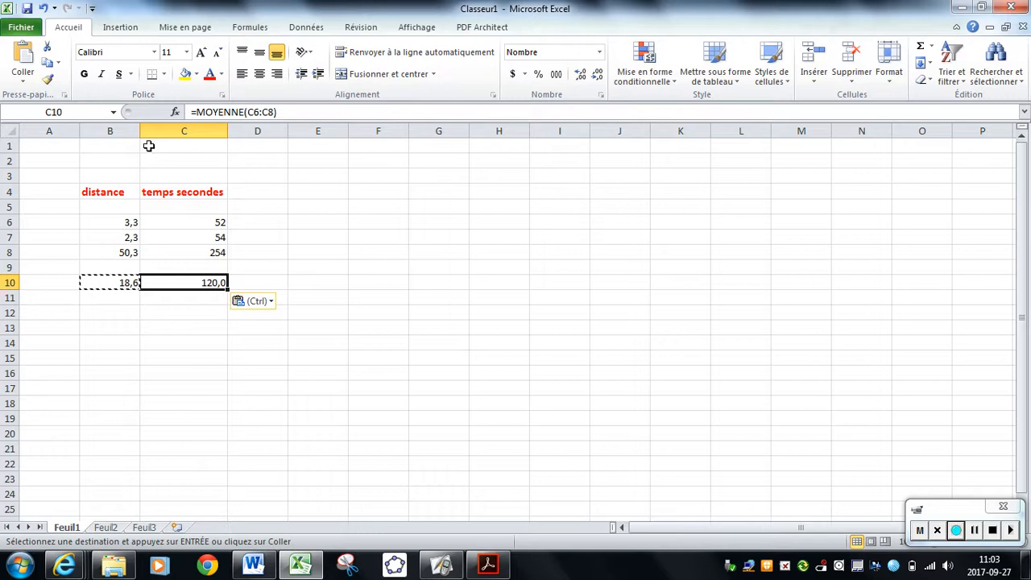
click(180, 327)
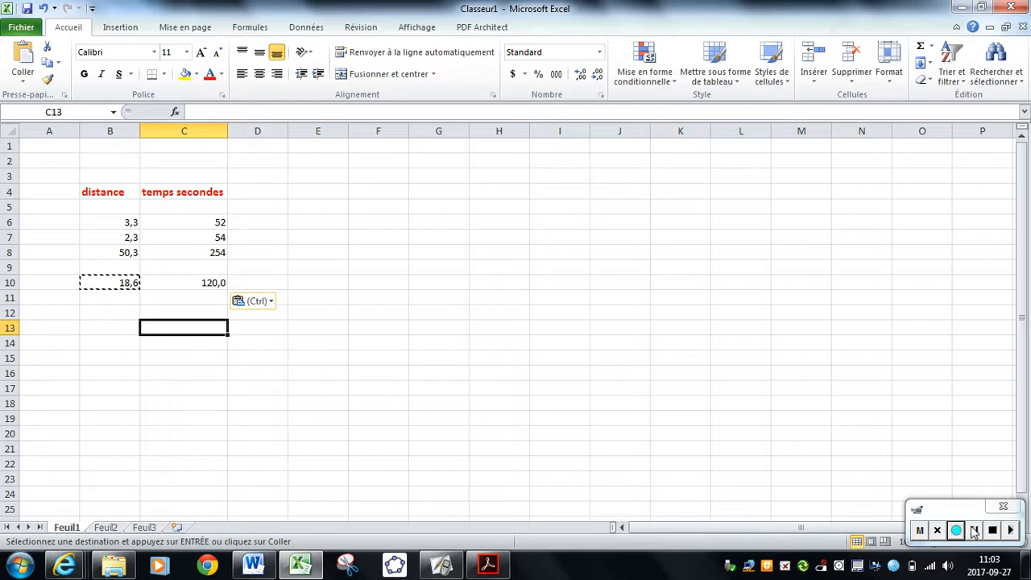
click(974, 530)
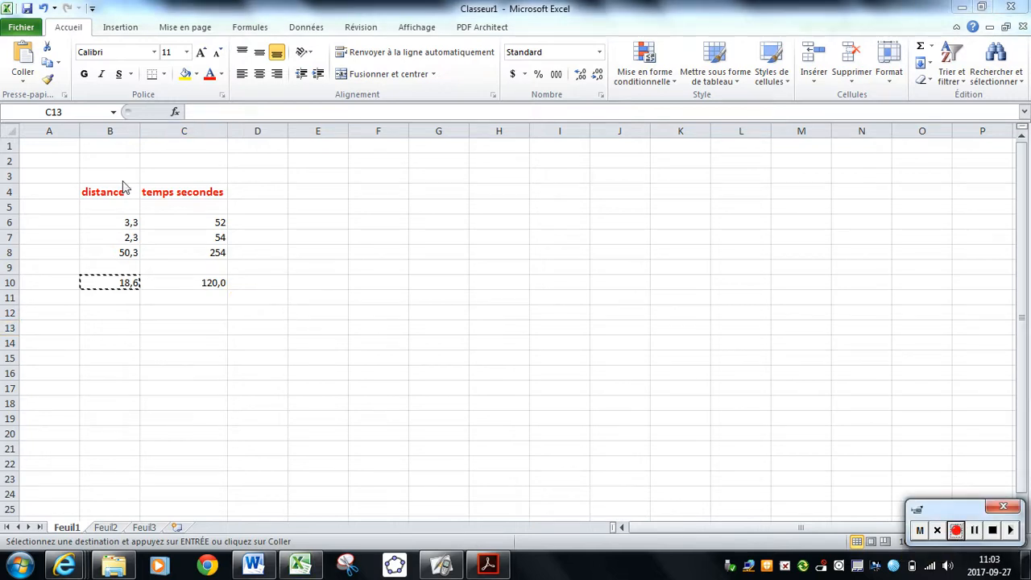
click(461, 238)
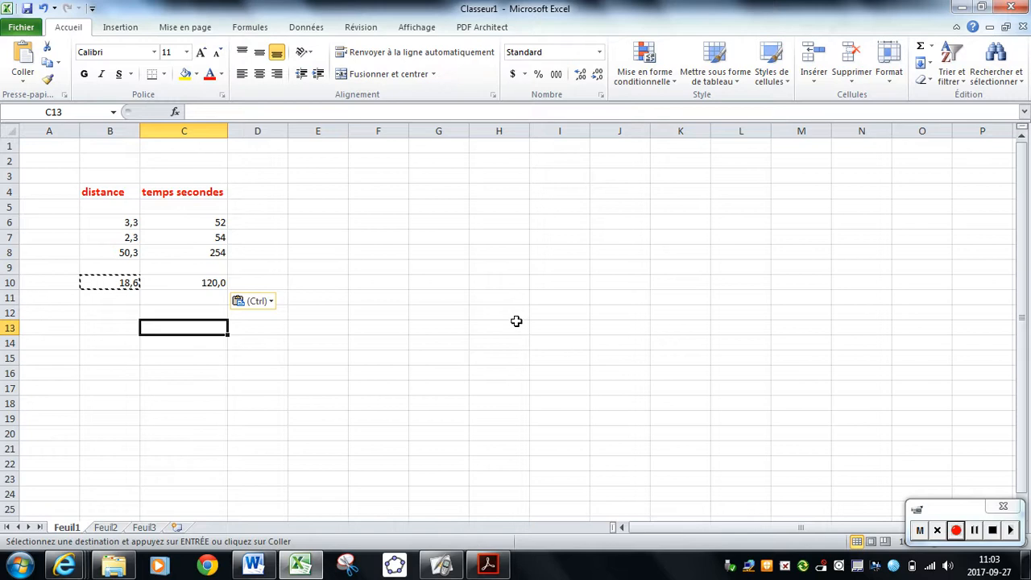
Apply all borders to the table B4:C10 and add a thick box border around it.
drag(115, 197, 145, 282)
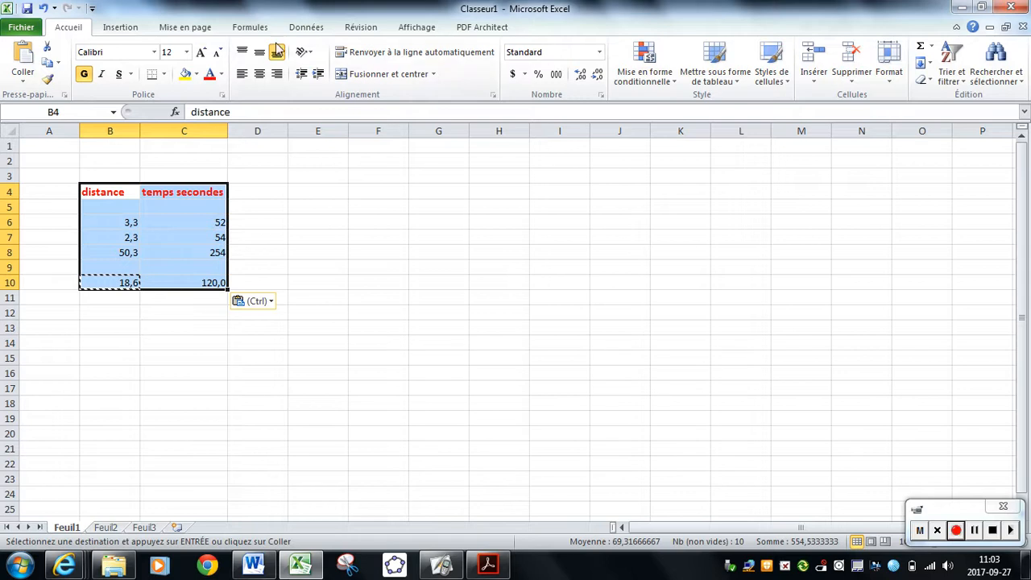
click(166, 78)
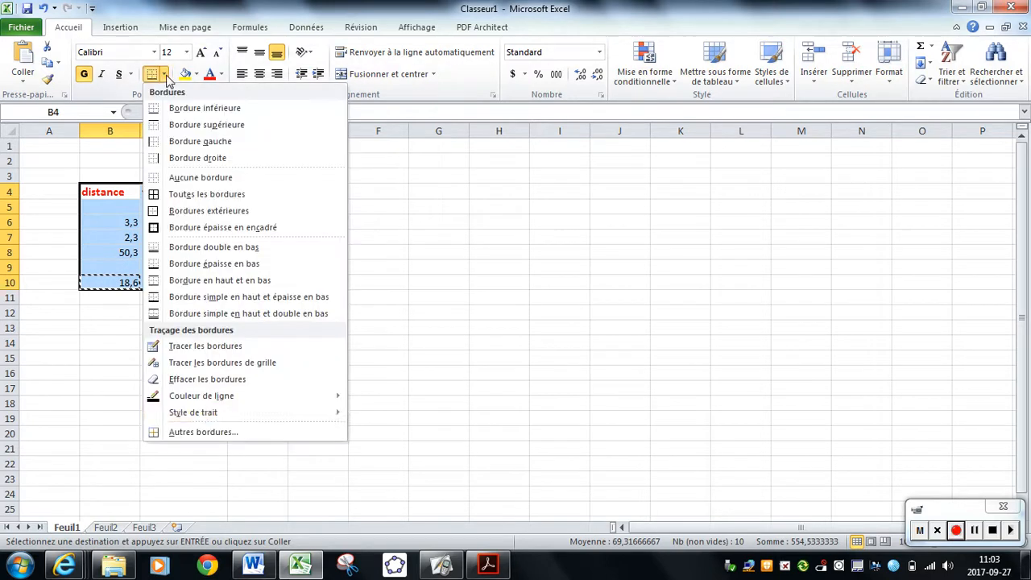
click(241, 197)
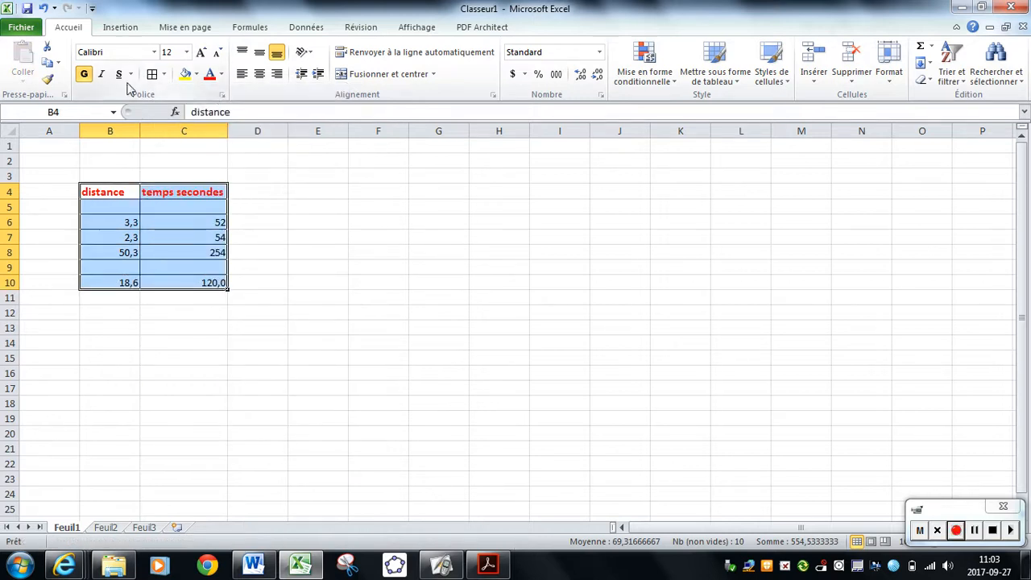
click(163, 75)
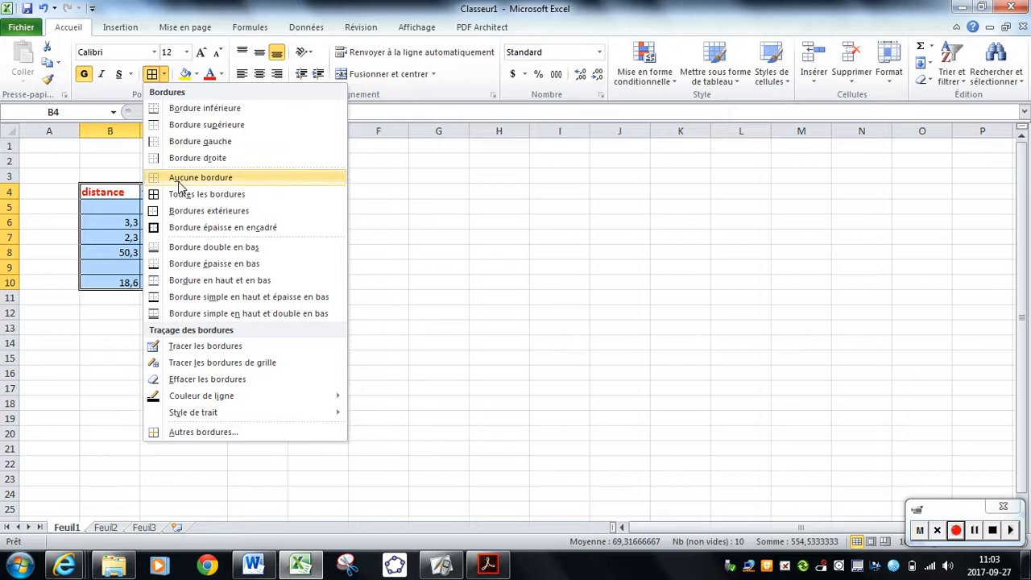
click(184, 230)
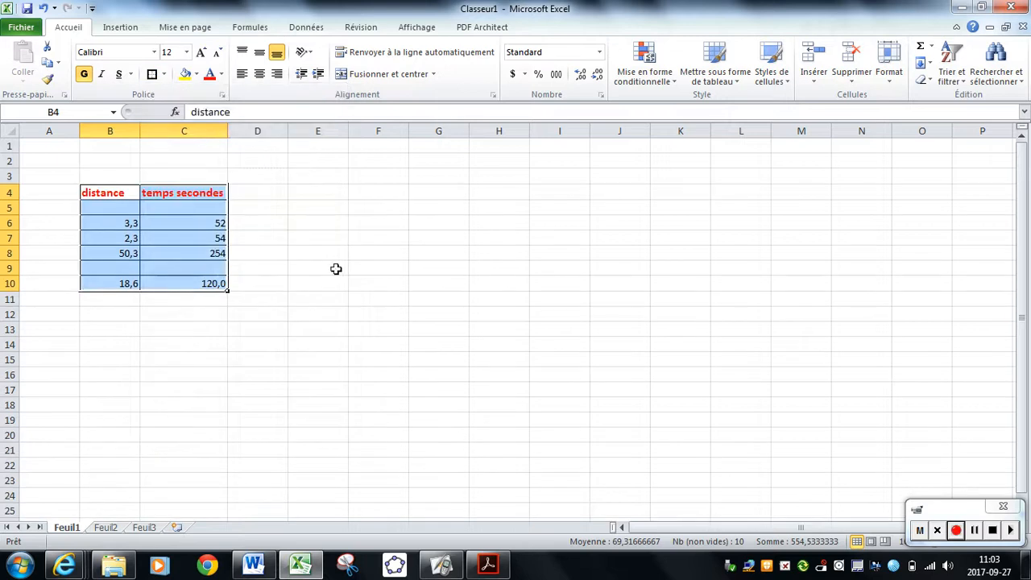
click(337, 270)
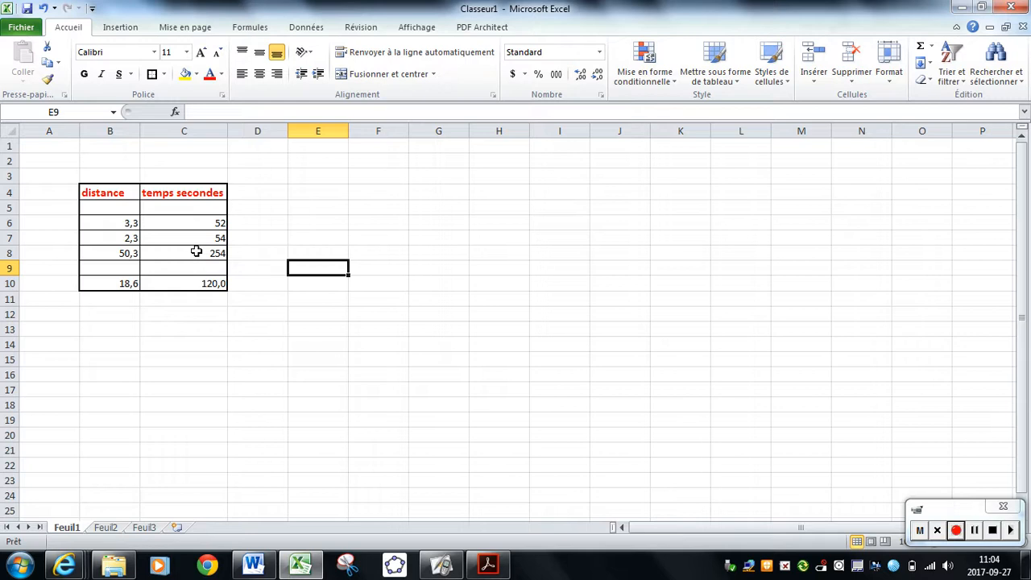
Examine the alignment and text control options in the cell format settings for B8, leaving them unchanged.
click(117, 255)
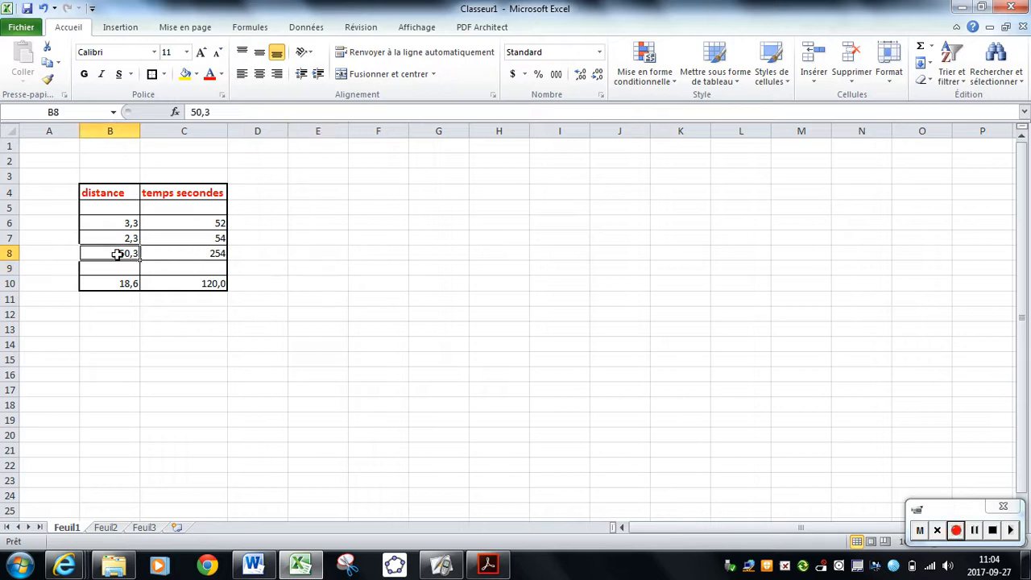
right_click(117, 255)
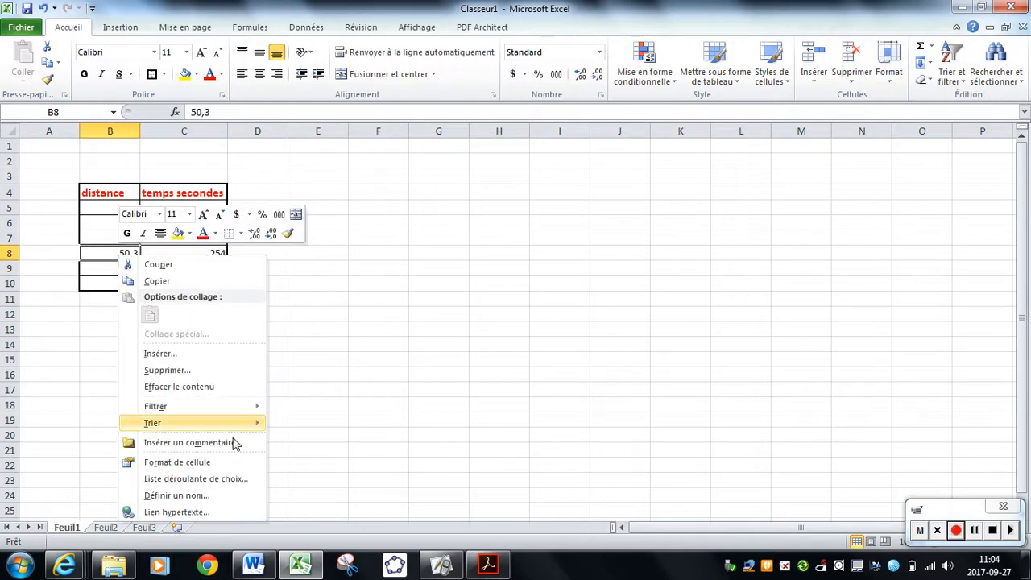
click(176, 463)
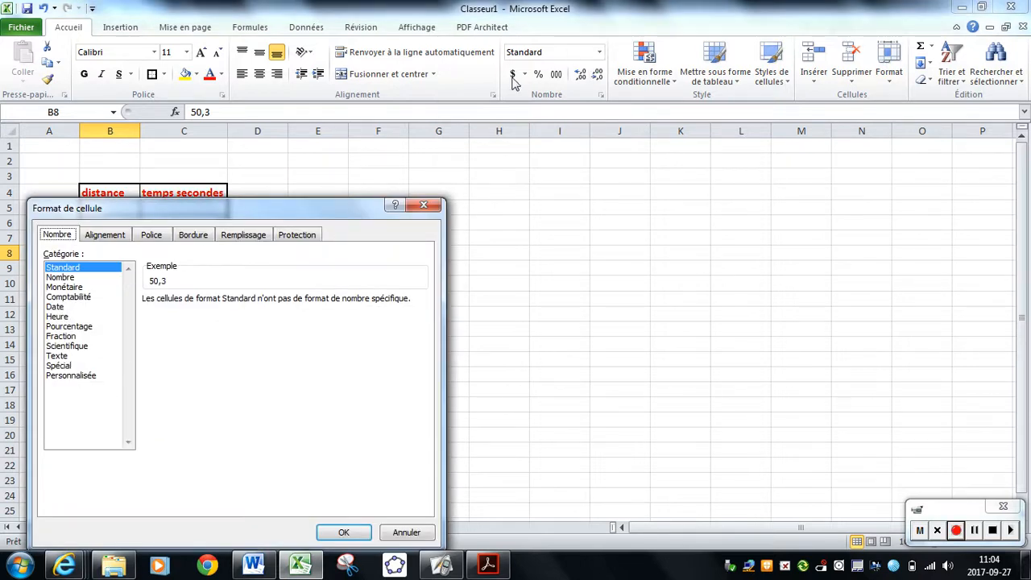
click(128, 236)
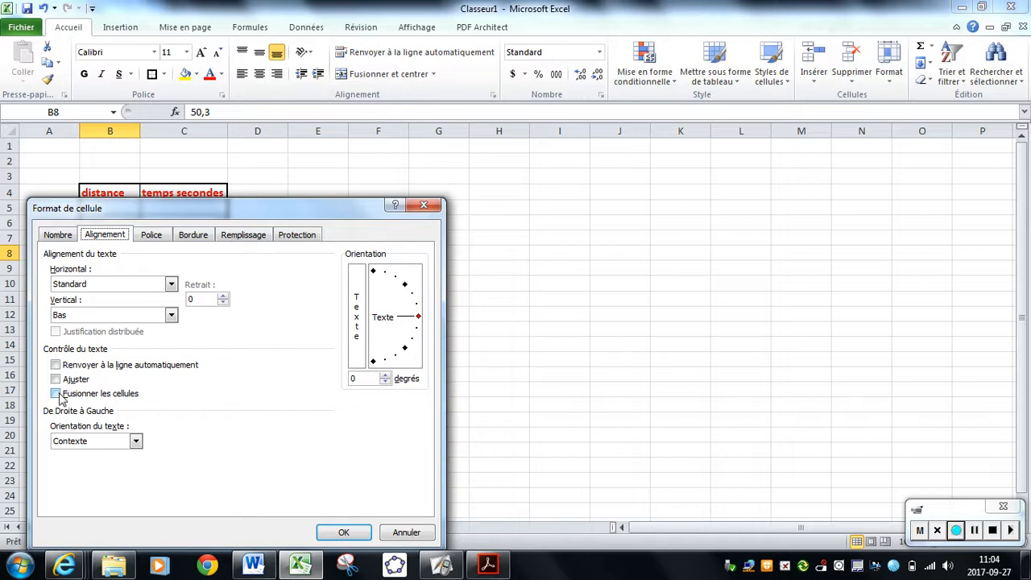
click(409, 538)
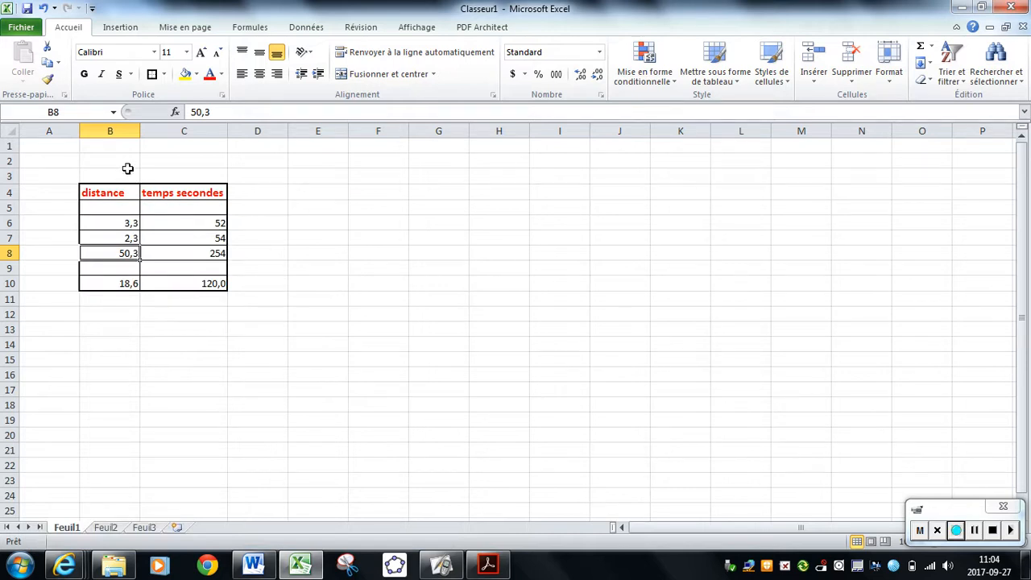
Enter the title "expérience 1" in cell B2 above the table.
click(127, 171)
click(127, 163)
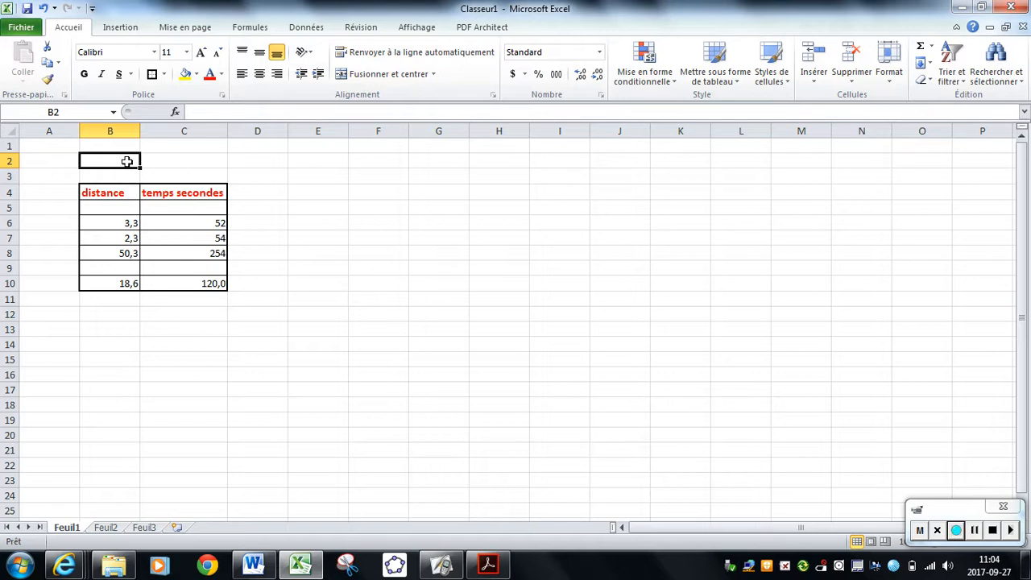
text(e)
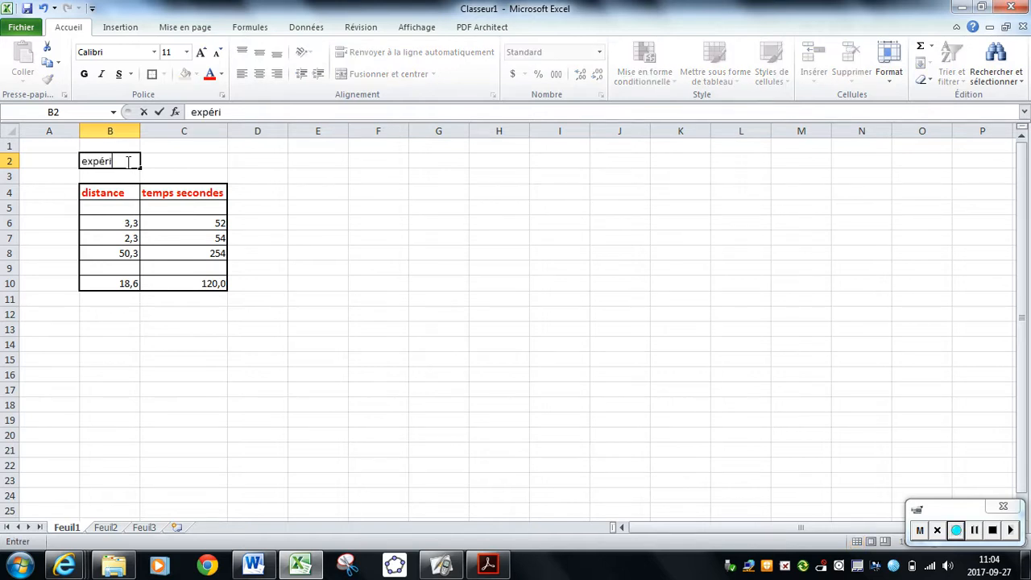
text(xpérience 1)
key(Return)
click(331, 343)
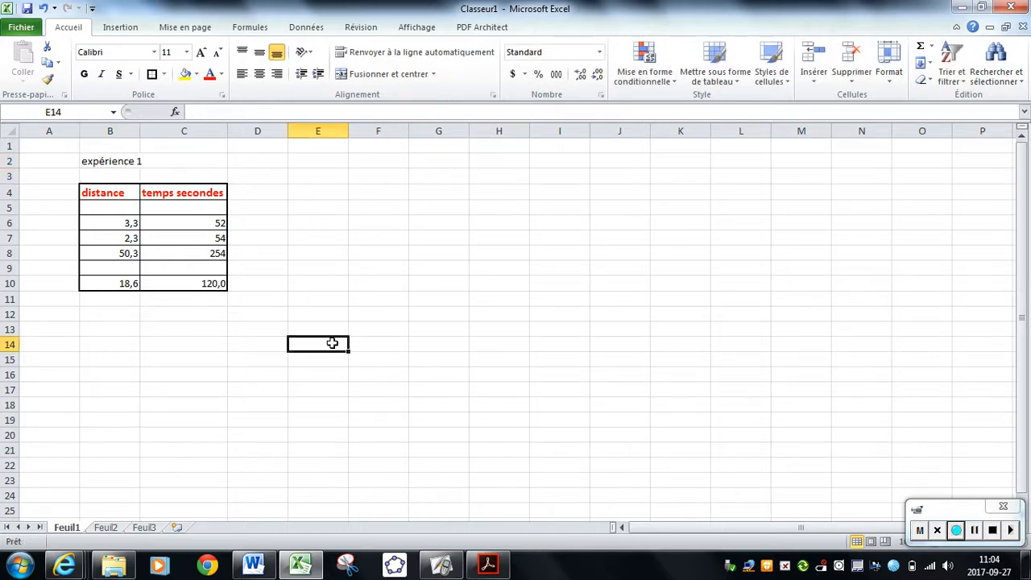
Merge cells B2:C2 through the cell format settings and centre the title horizontally.
click(89, 162)
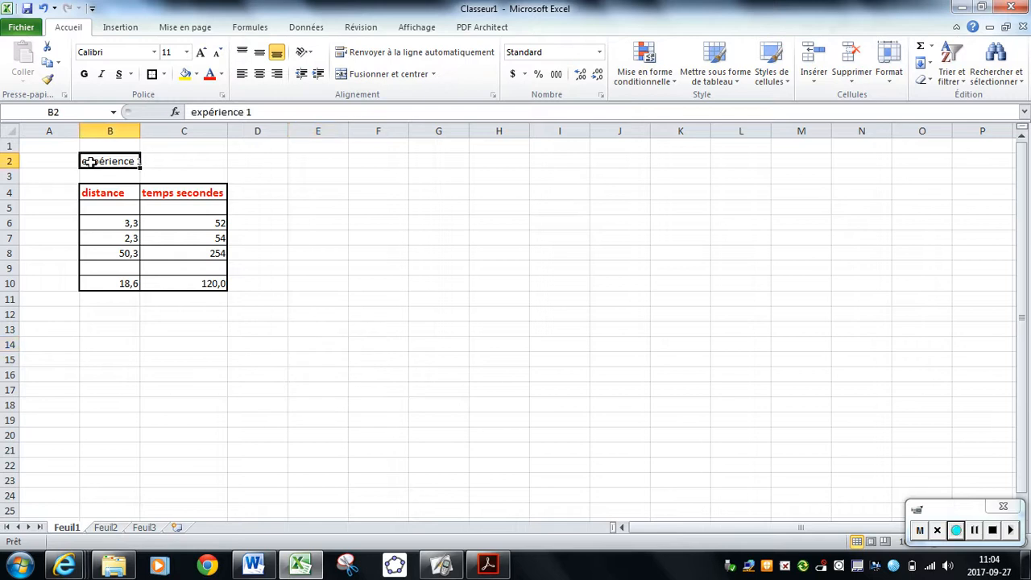
drag(90, 162, 182, 166)
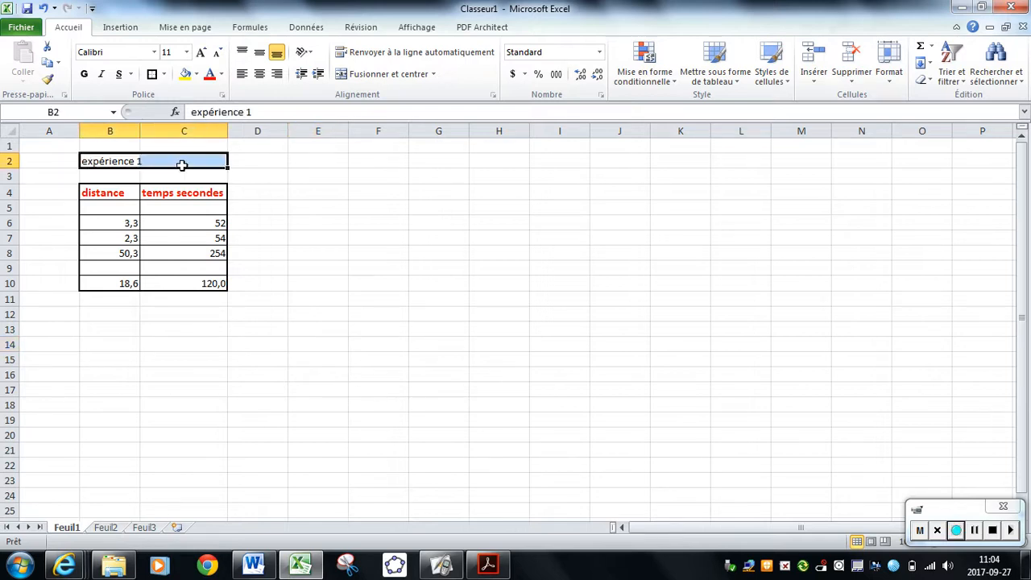
right_click(172, 162)
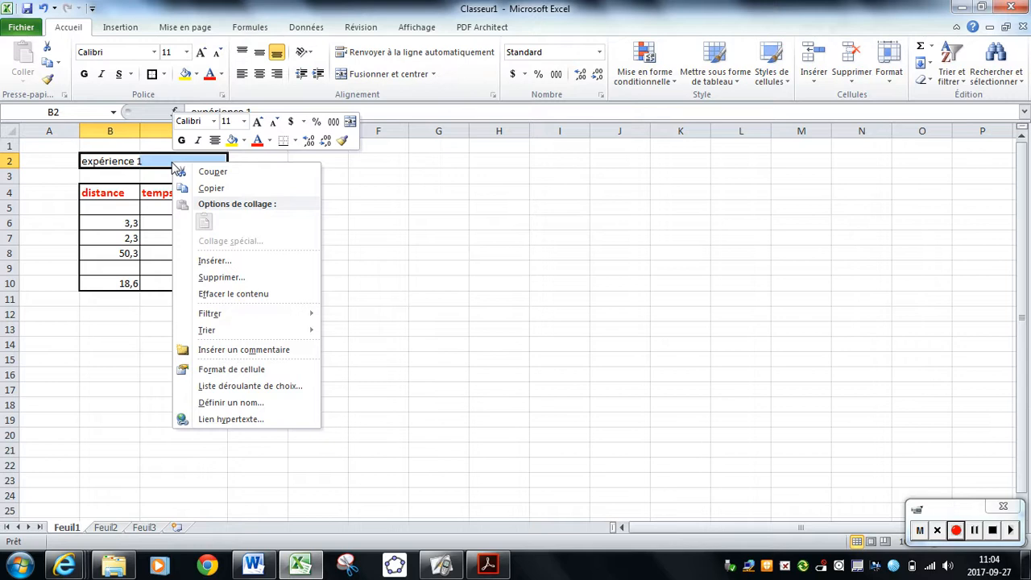
click(253, 369)
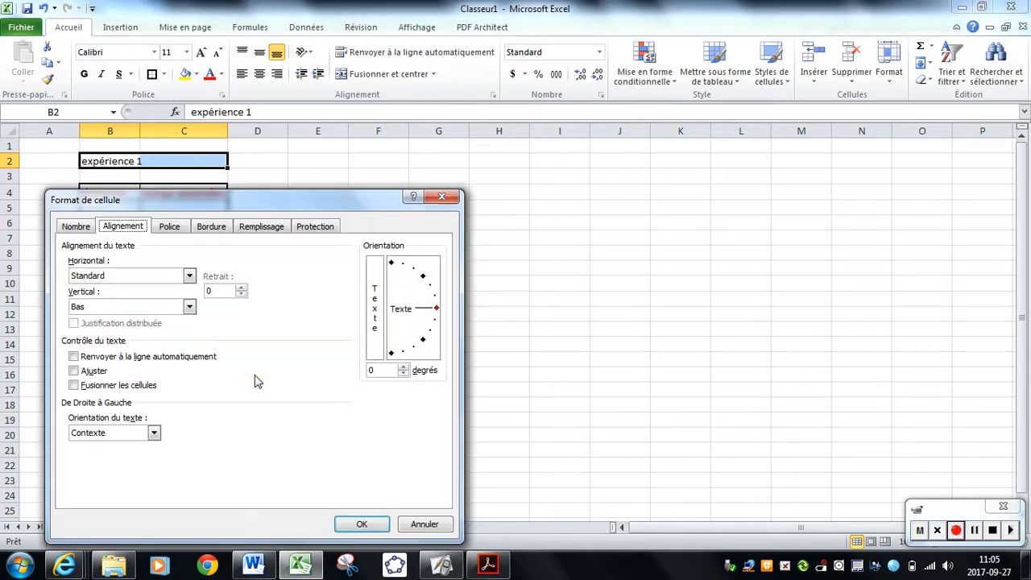
click(73, 385)
drag(285, 198, 795, 129)
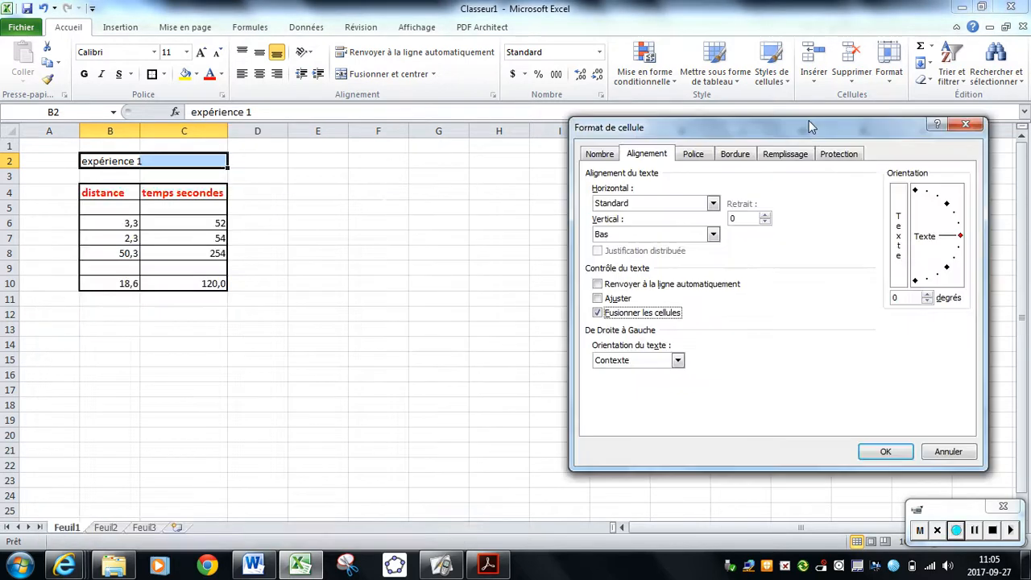
click(858, 457)
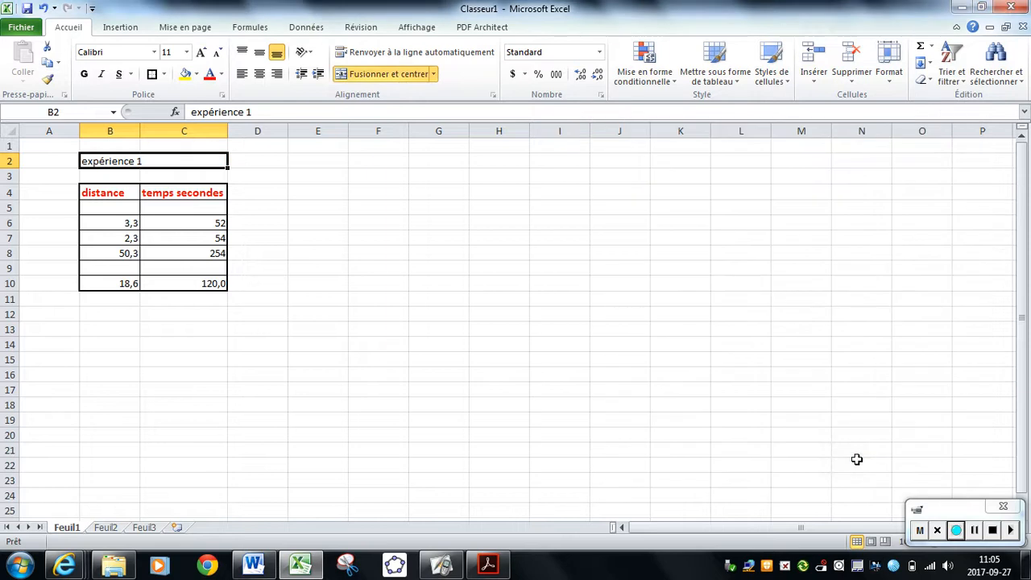
click(261, 76)
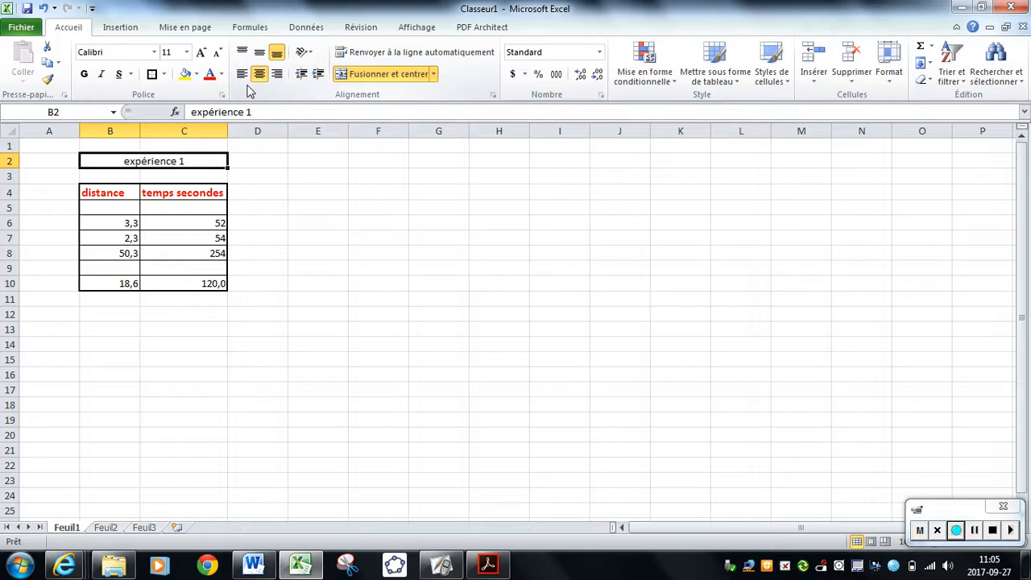
Unmerge the title cells B2:C2 through the cell format settings.
right_click(207, 162)
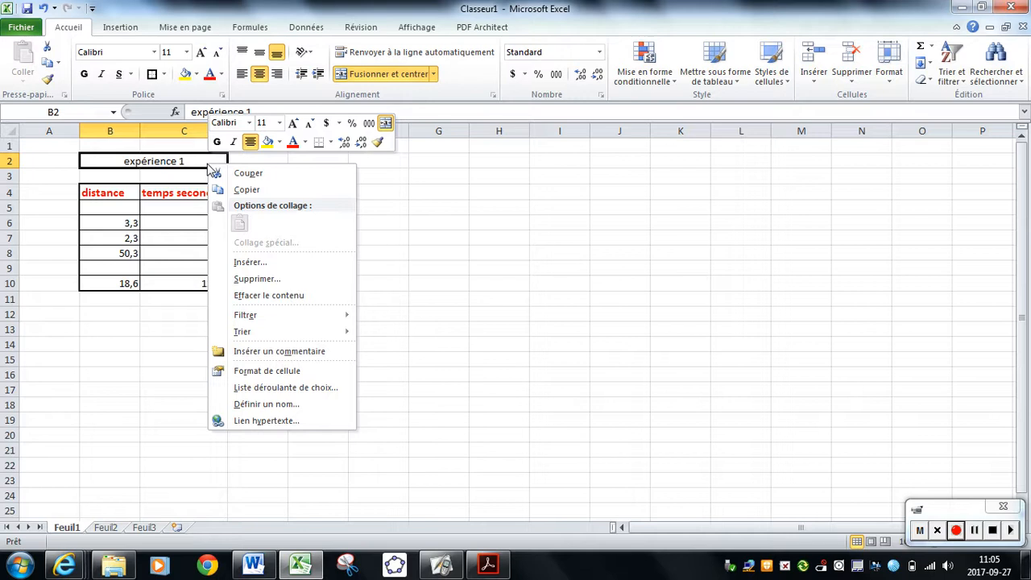
click(322, 371)
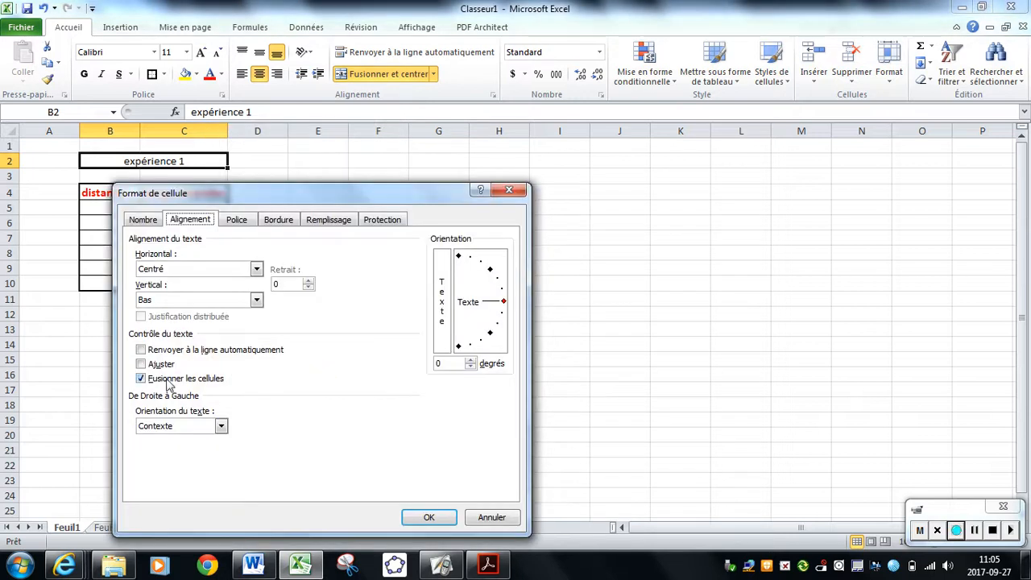
click(169, 380)
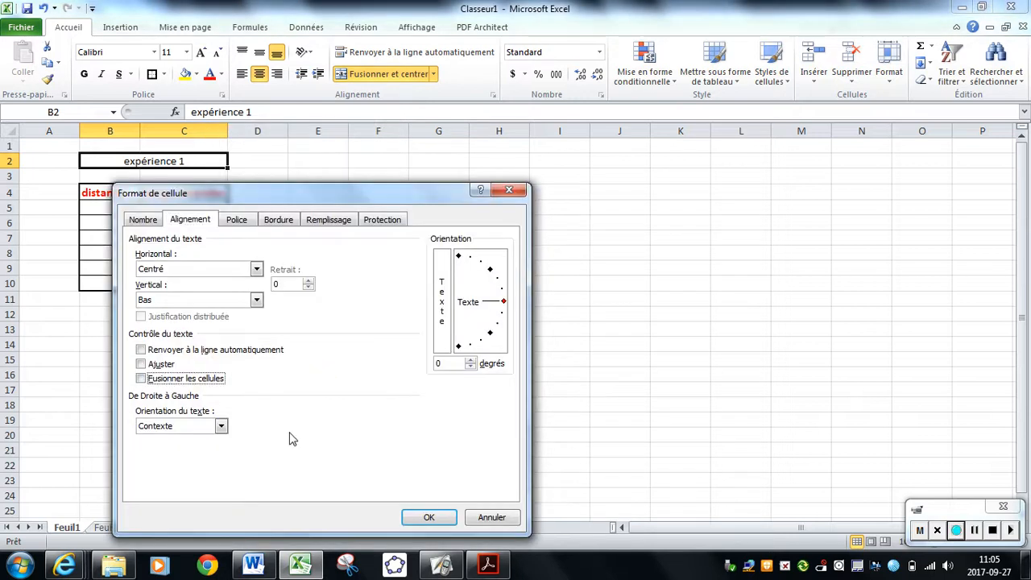
click(425, 517)
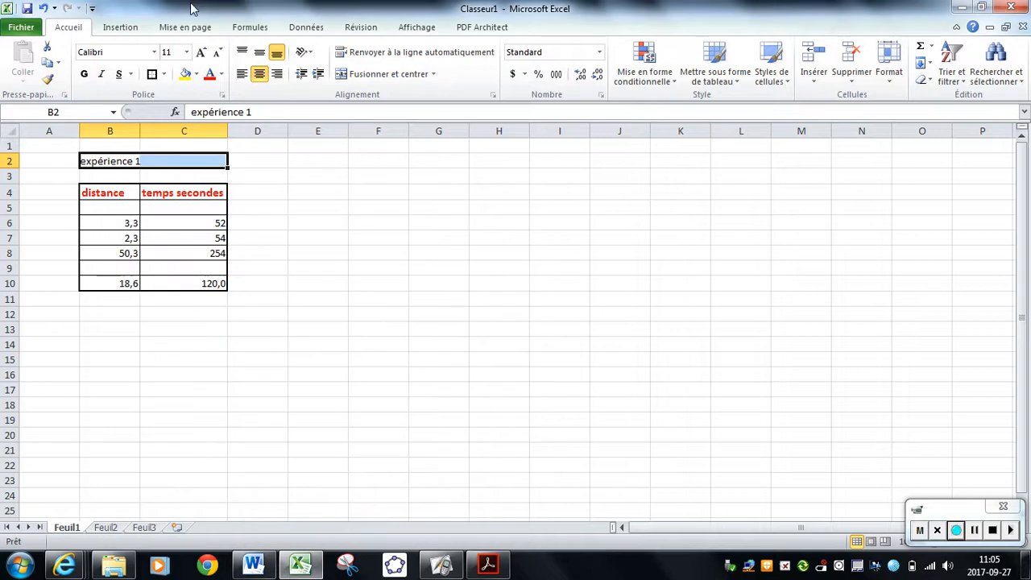
click(977, 532)
click(956, 535)
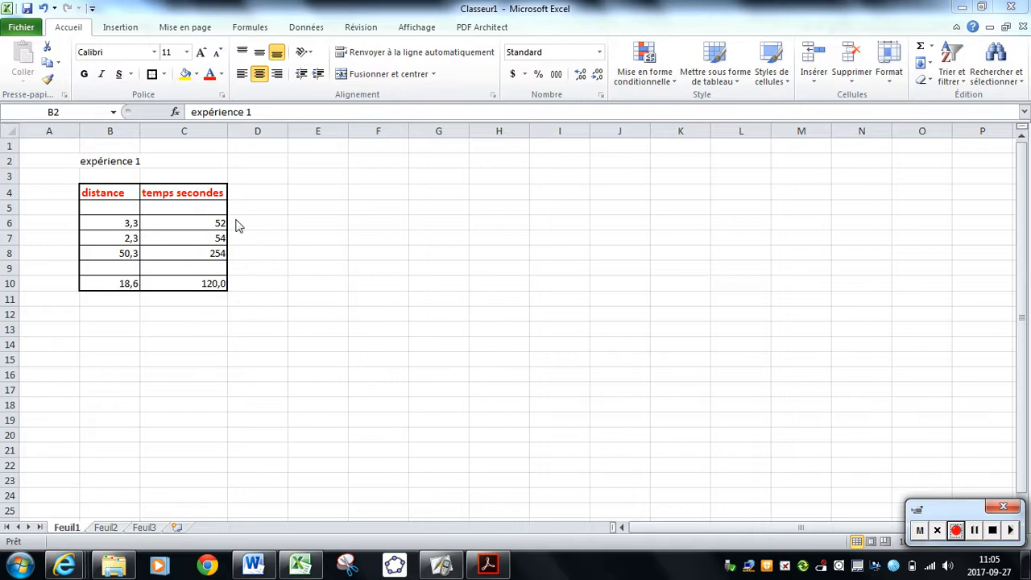
click(263, 254)
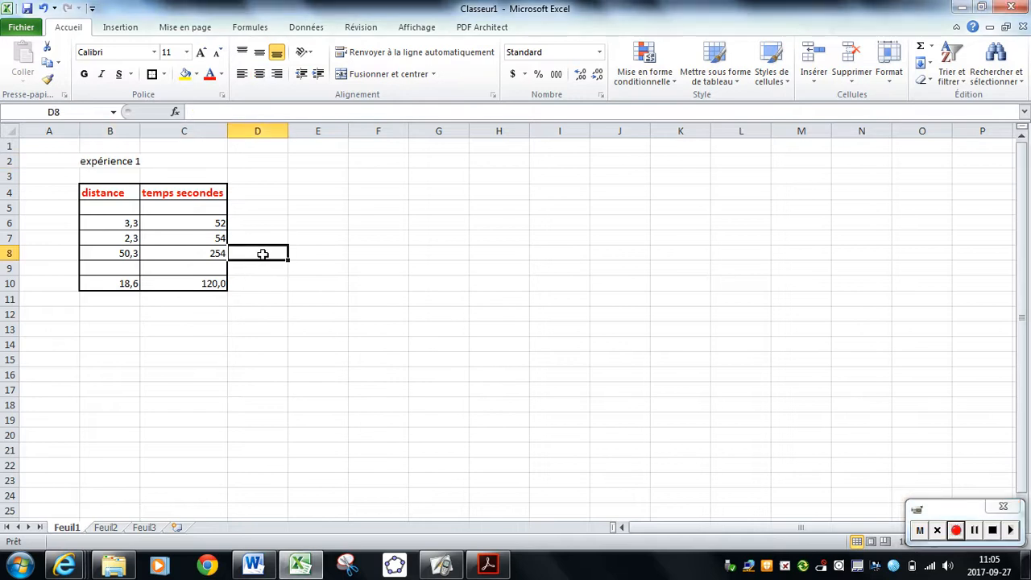
click(121, 27)
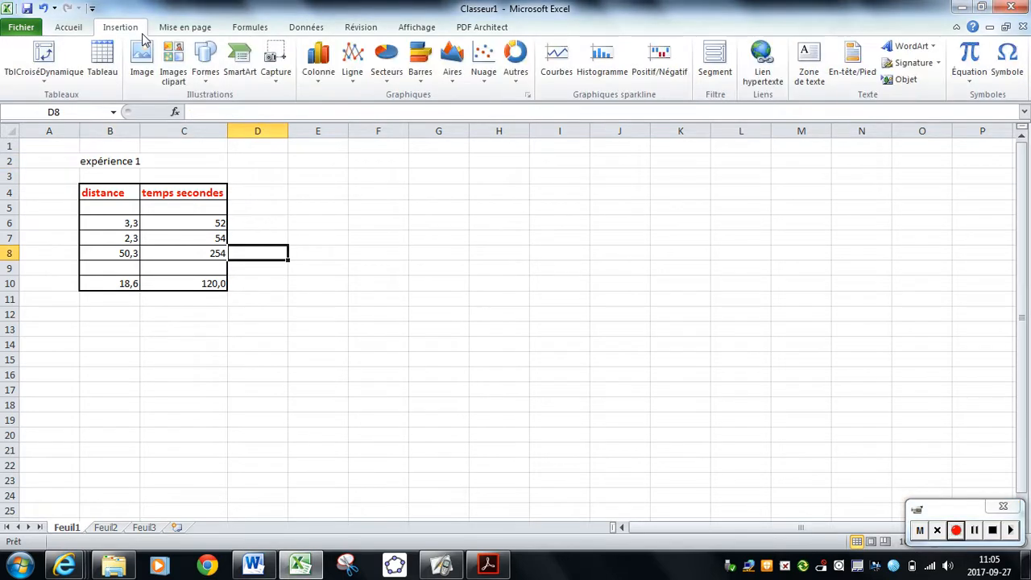
Look through the recently used functions offered for insertion in cell D8.
click(258, 29)
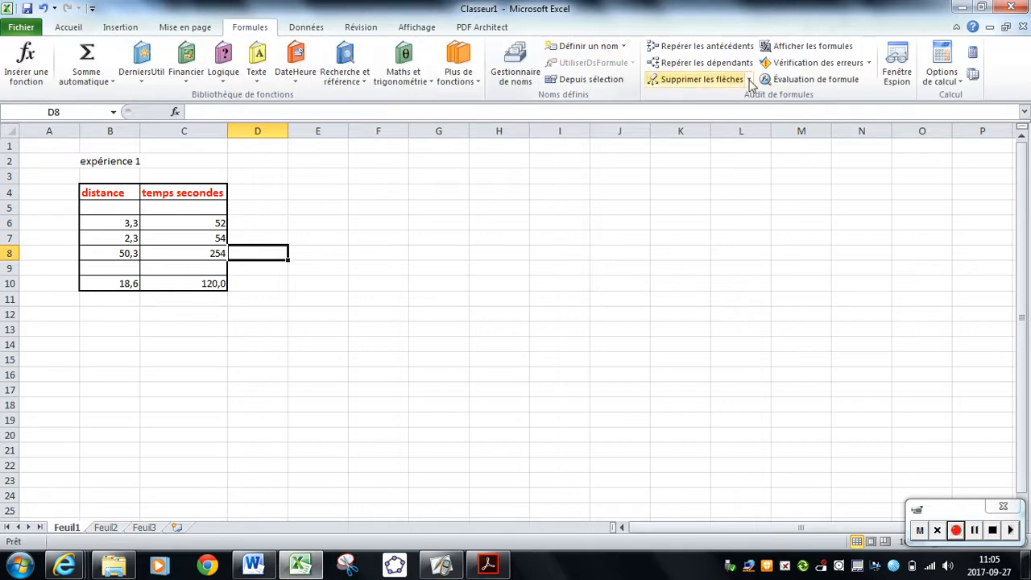
click(31, 81)
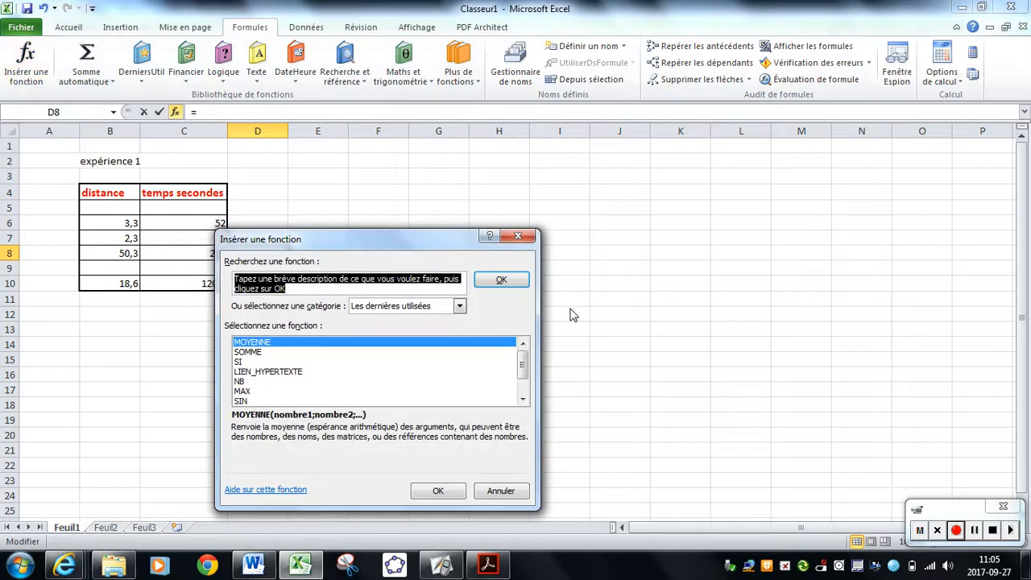
scroll(482, 385, down, 1)
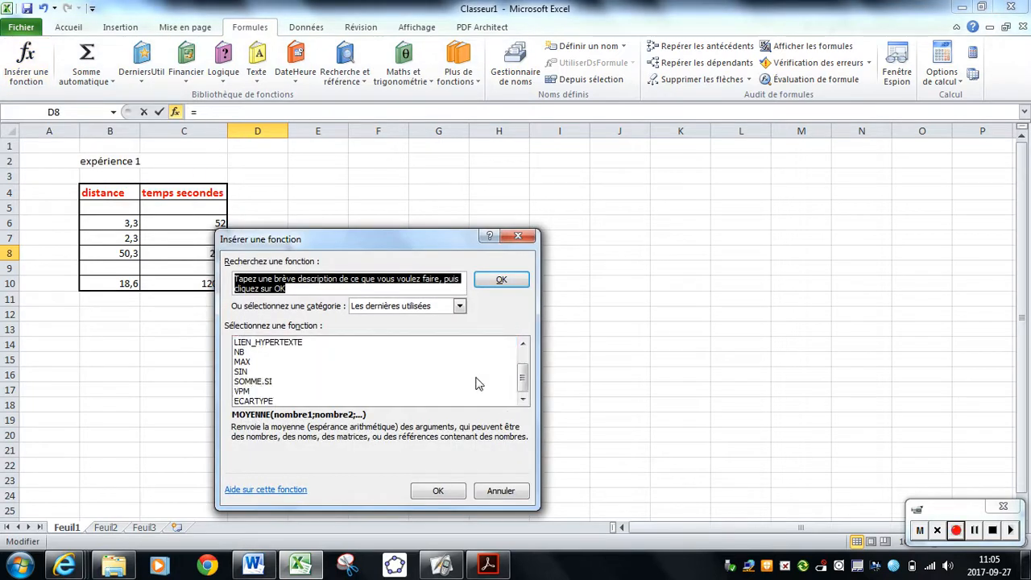
scroll(478, 380, up, 1)
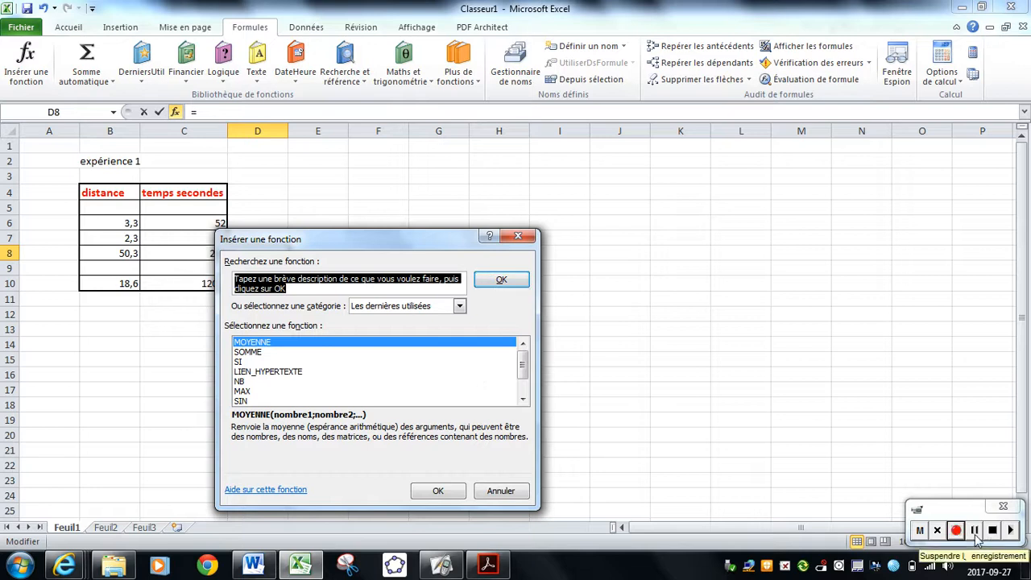
click(977, 535)
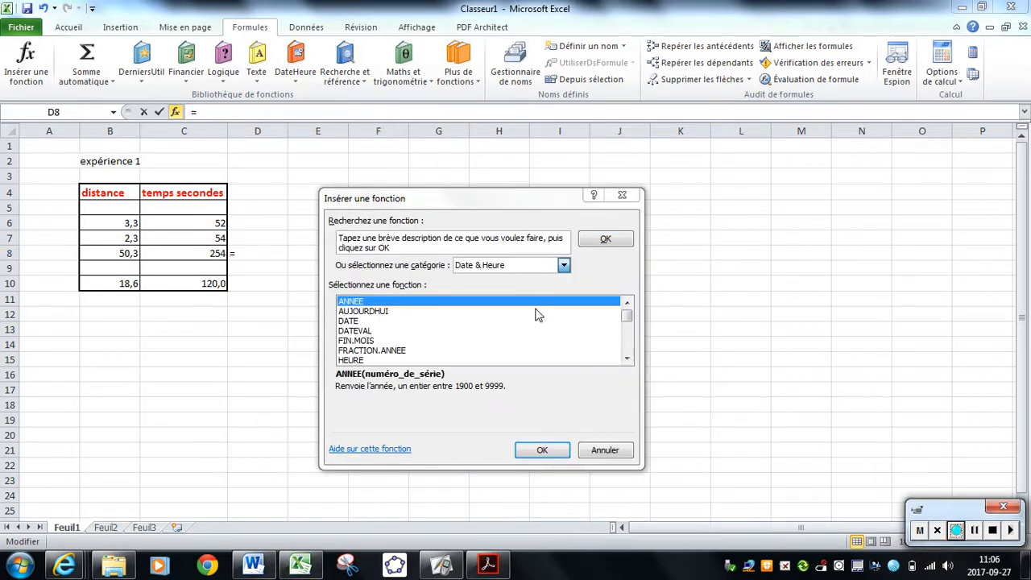
Search all function categories (Tous) for "moyenne" and close the function search without inserting anything.
click(550, 265)
click(561, 241)
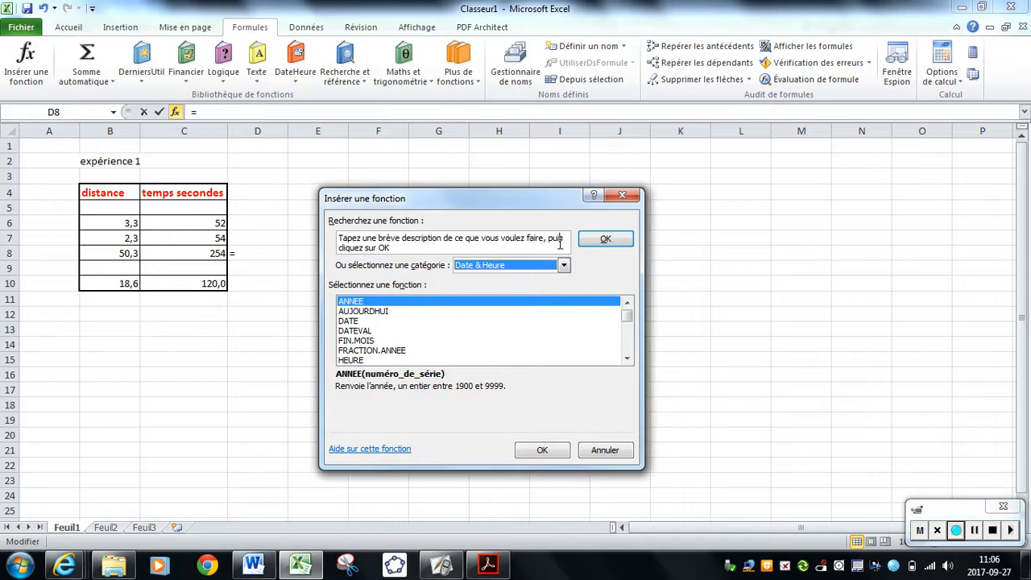
drag(553, 240, 334, 231)
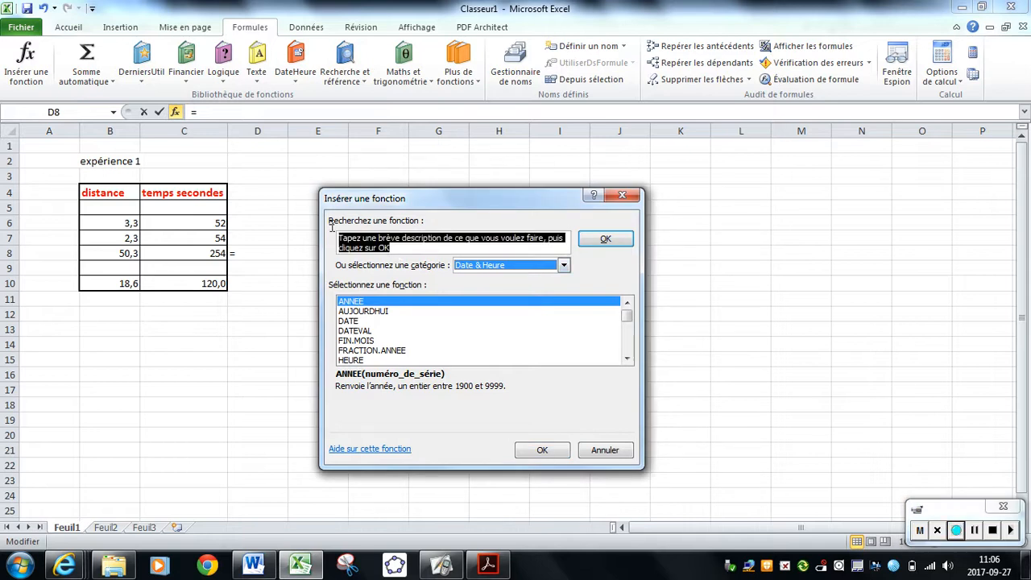
key(Delete)
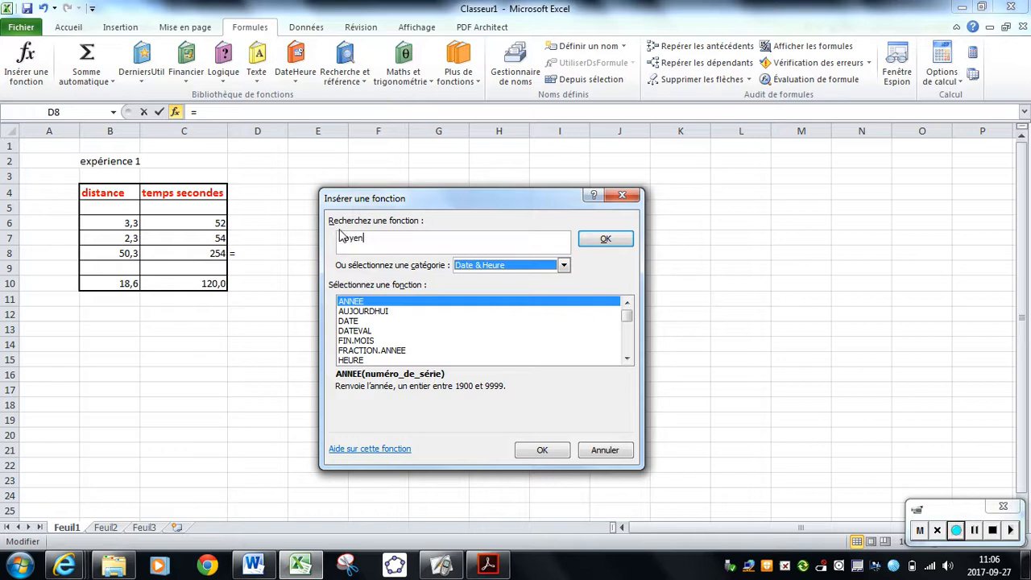
click(564, 265)
click(545, 288)
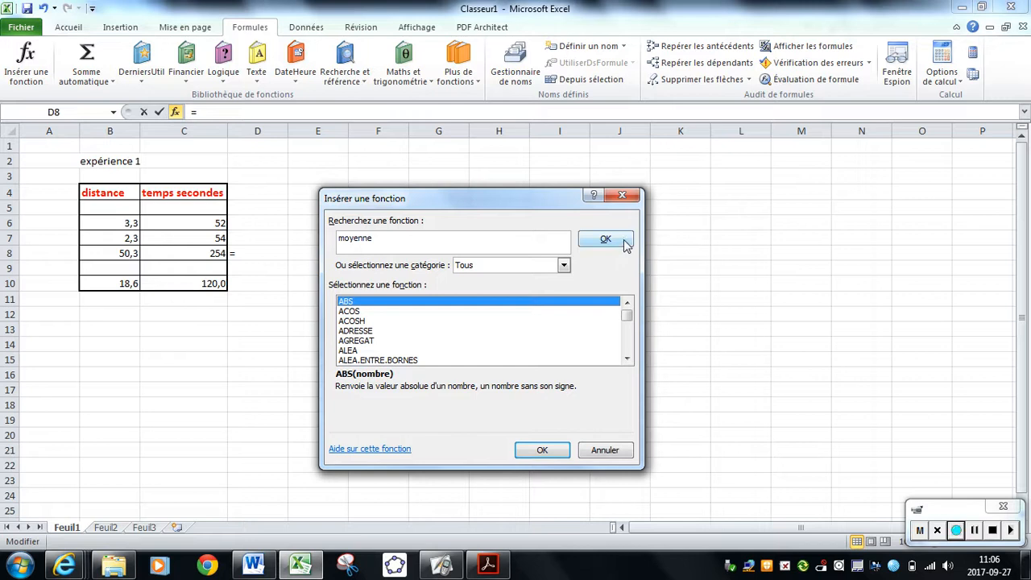
click(624, 243)
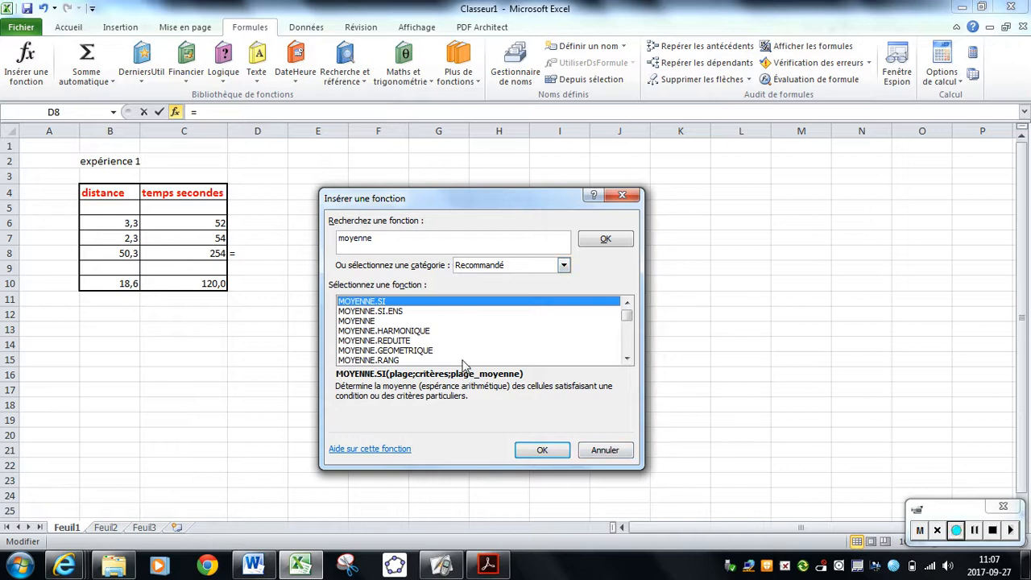
click(604, 451)
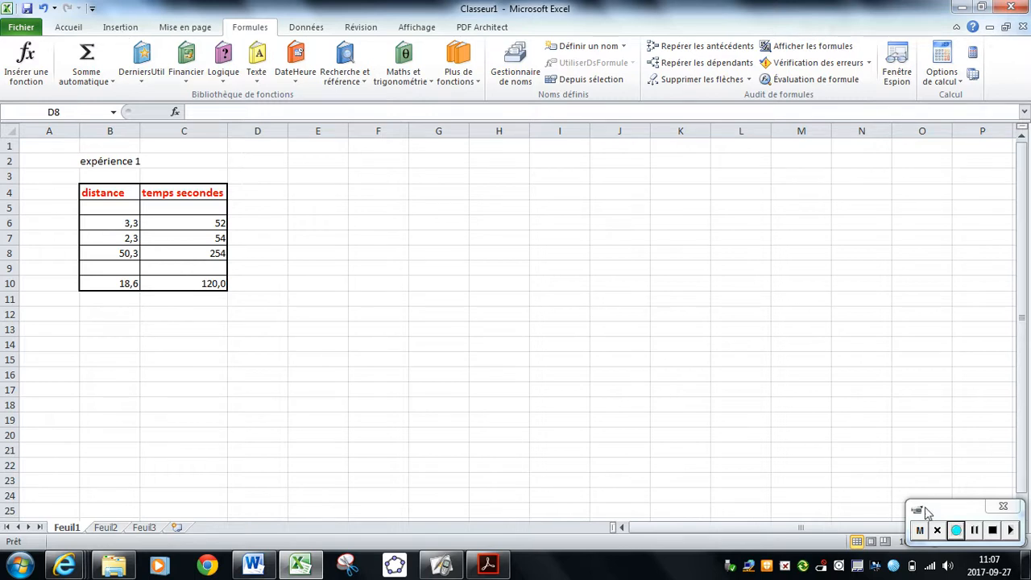
click(974, 532)
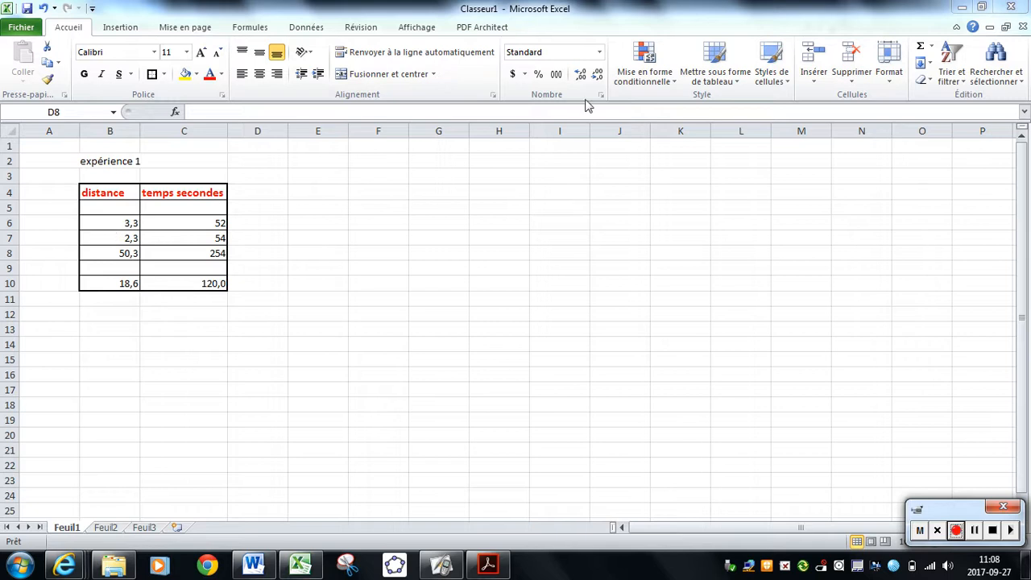
click(667, 78)
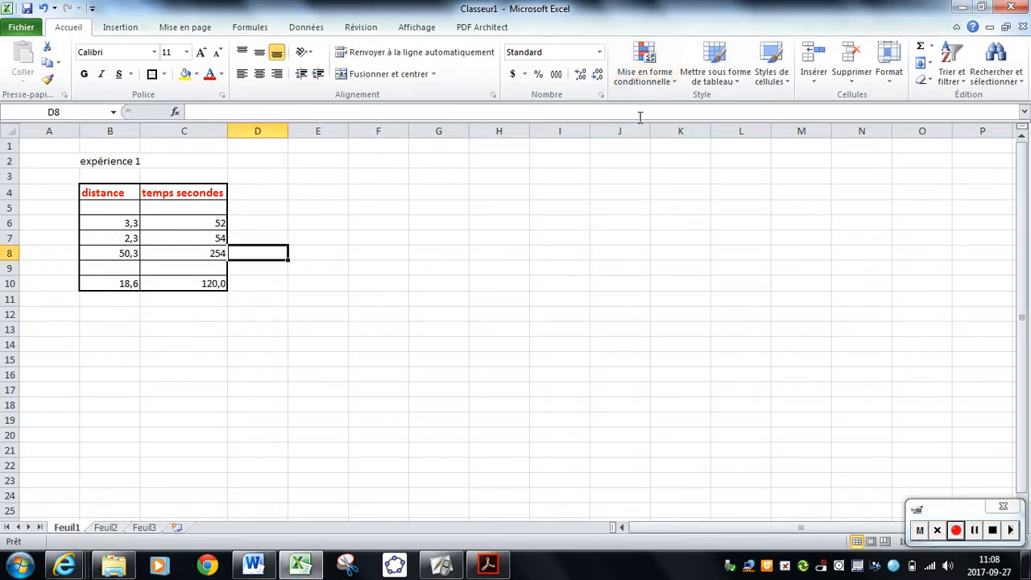
click(644, 68)
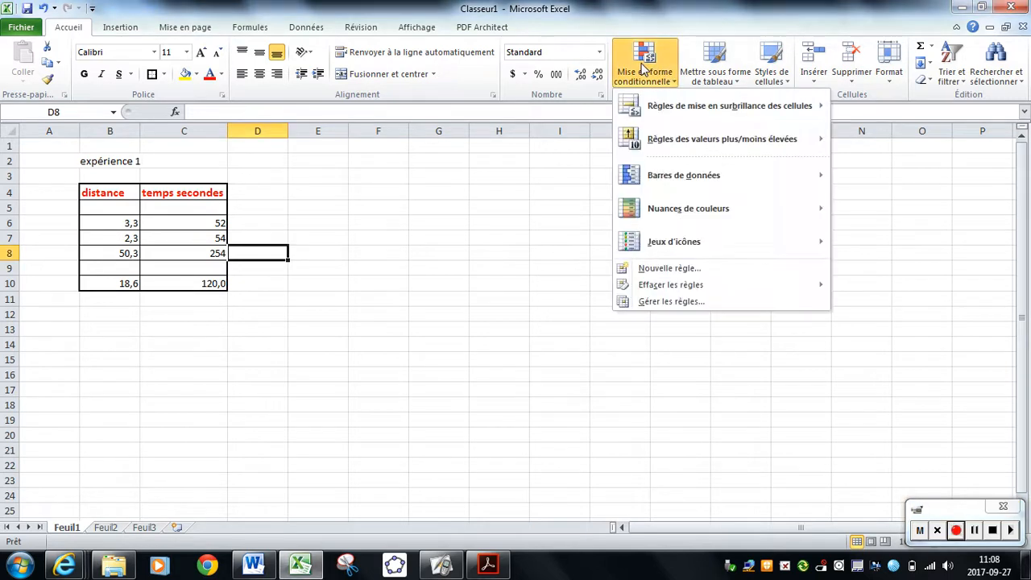
mouse_move(680, 113)
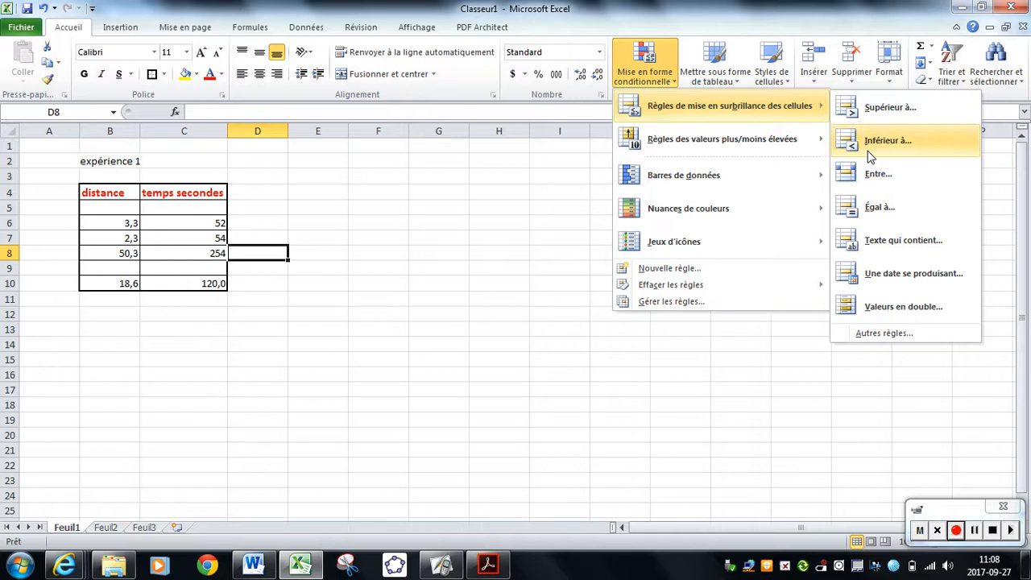
click(870, 155)
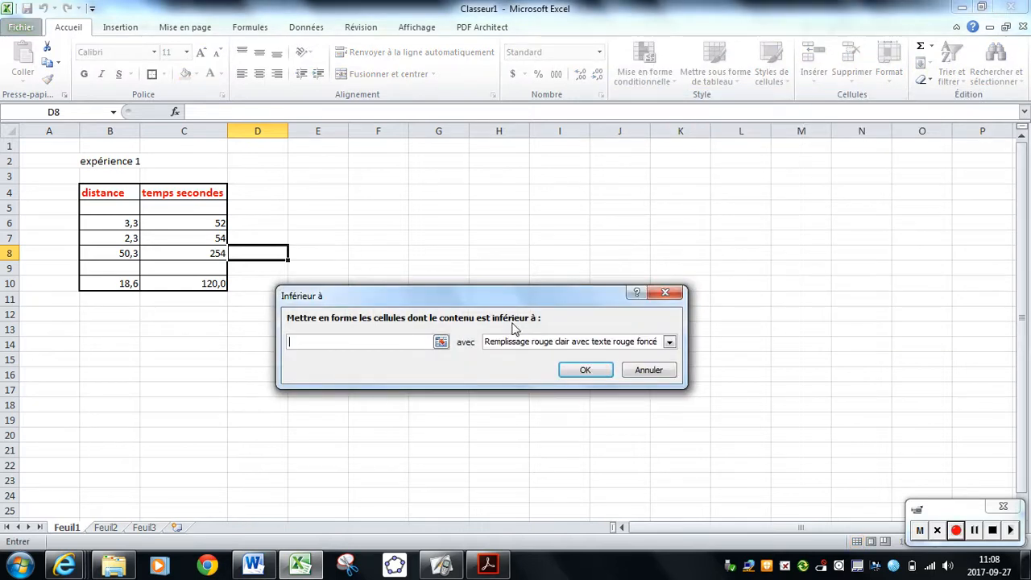
text(10)
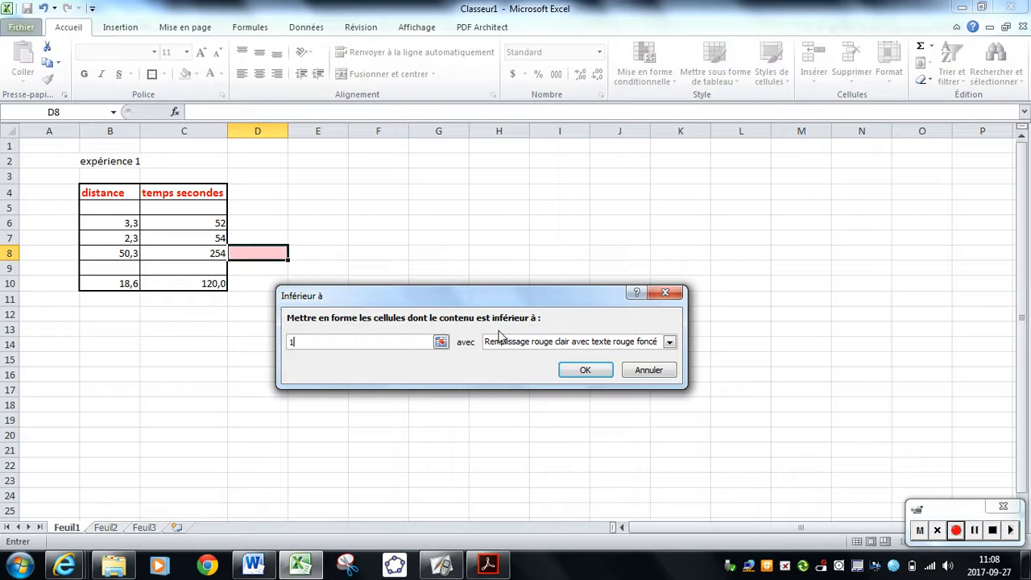
click(649, 371)
Apply a less-than-10 conditional formatting rule with light red fill (Remplissage rouge clair) to cells B6:C8.
click(96, 223)
drag(97, 223, 193, 254)
click(644, 70)
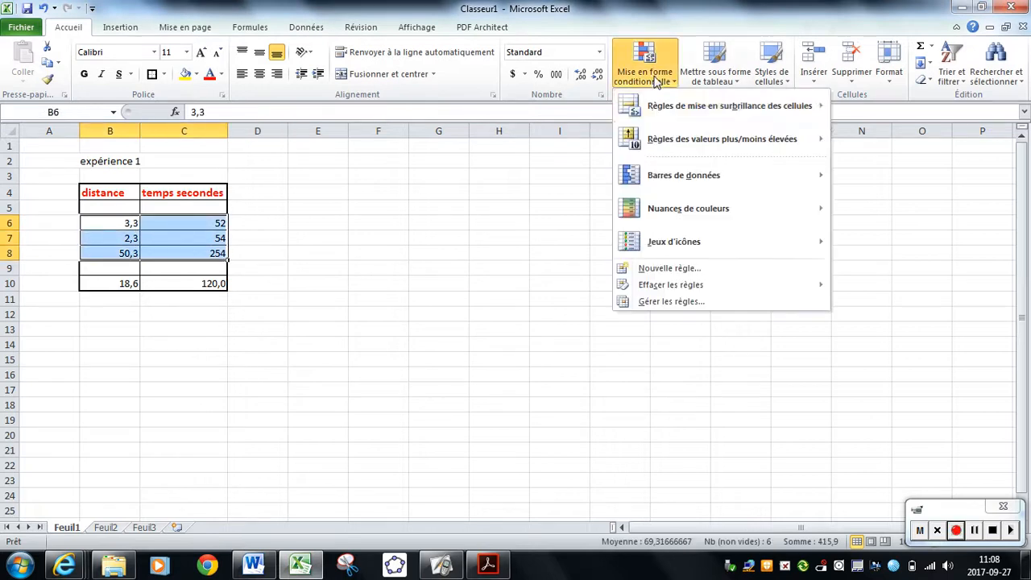
mouse_move(705, 126)
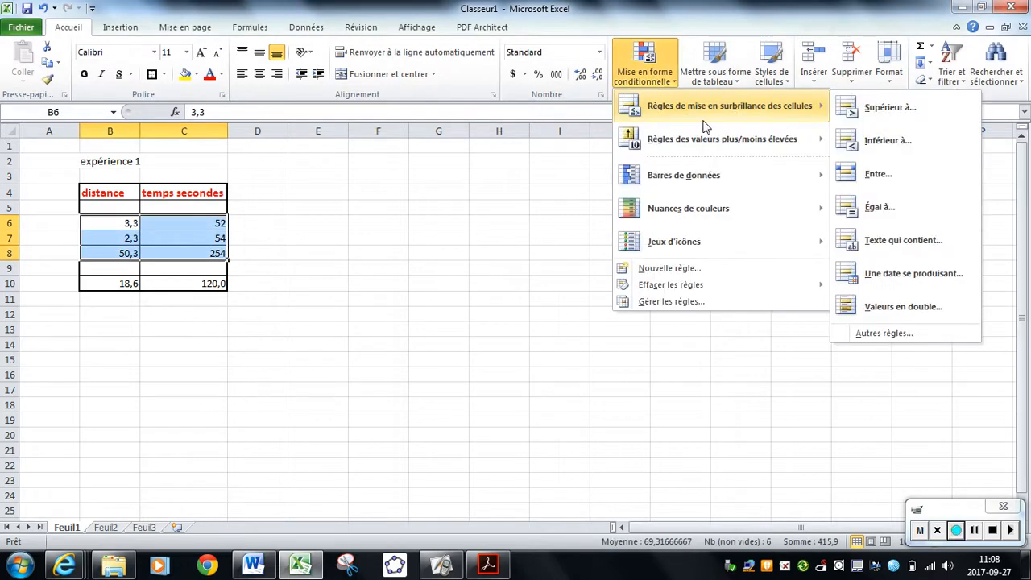
click(878, 140)
text(10)
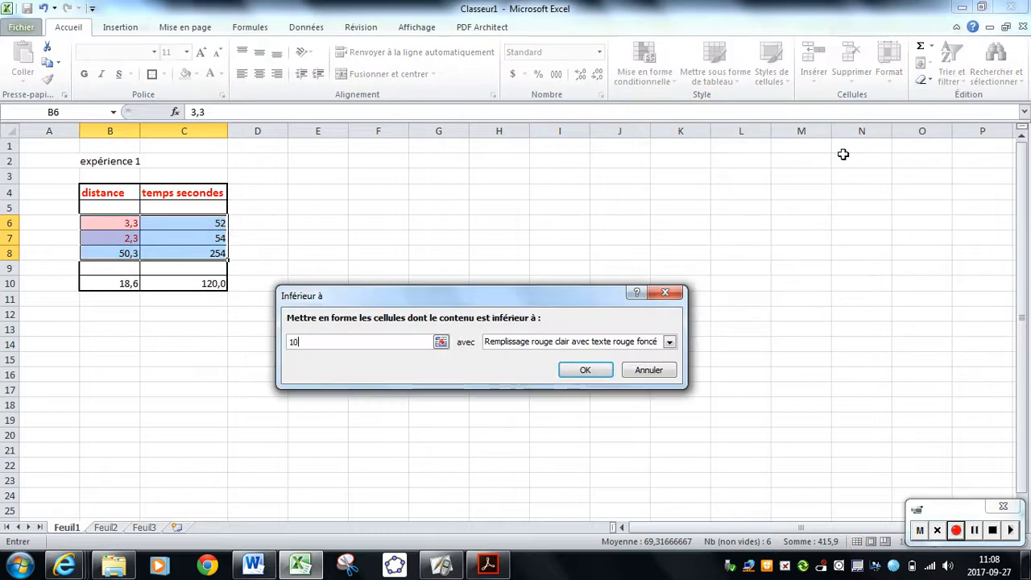
click(669, 341)
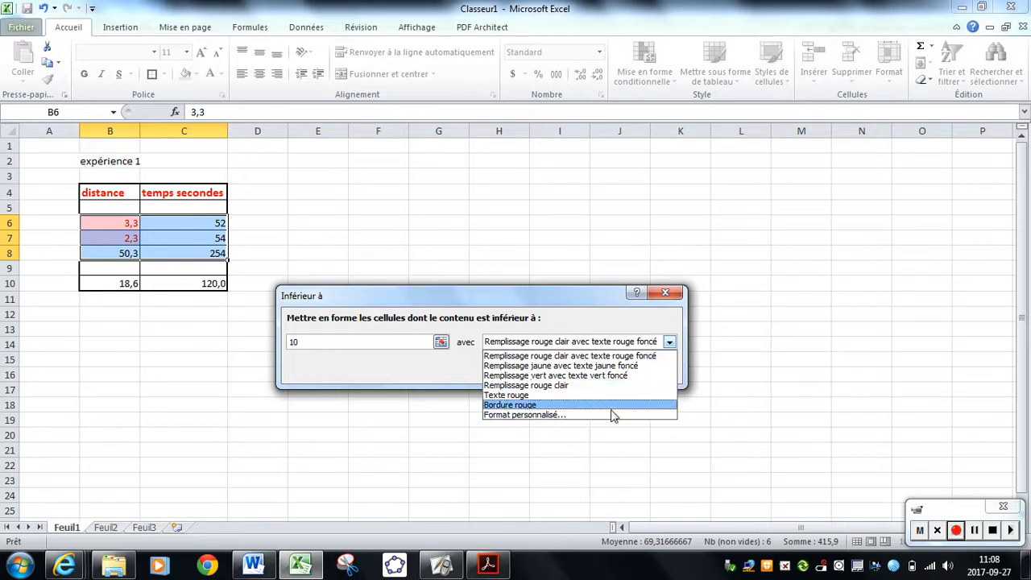
click(611, 385)
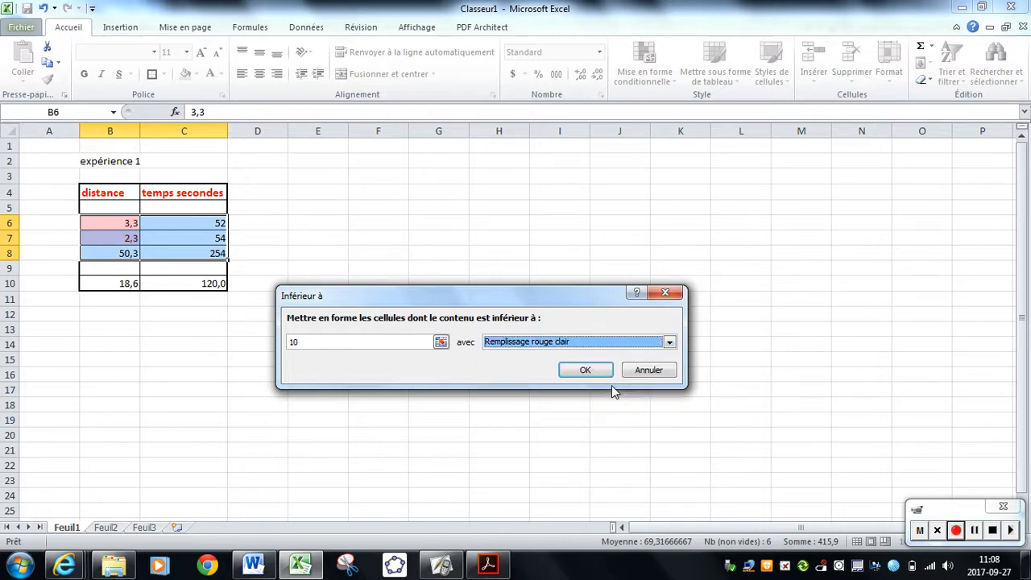
click(581, 372)
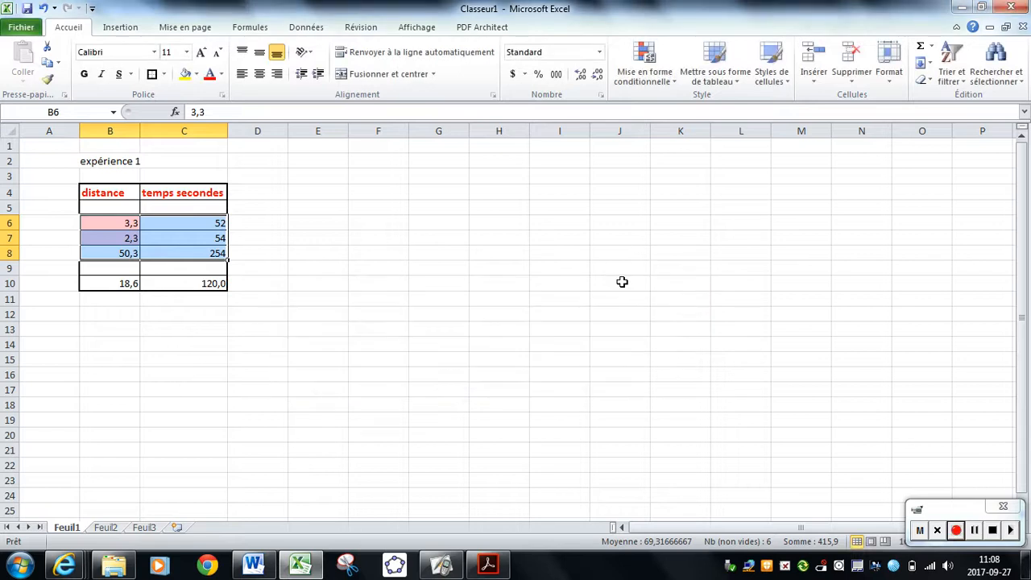
click(620, 283)
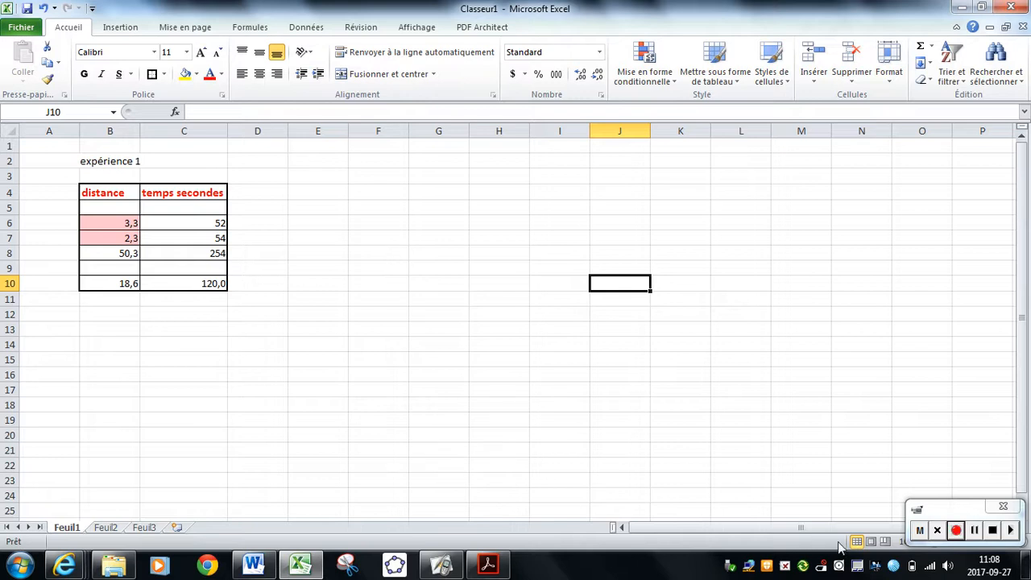
click(974, 533)
click(957, 534)
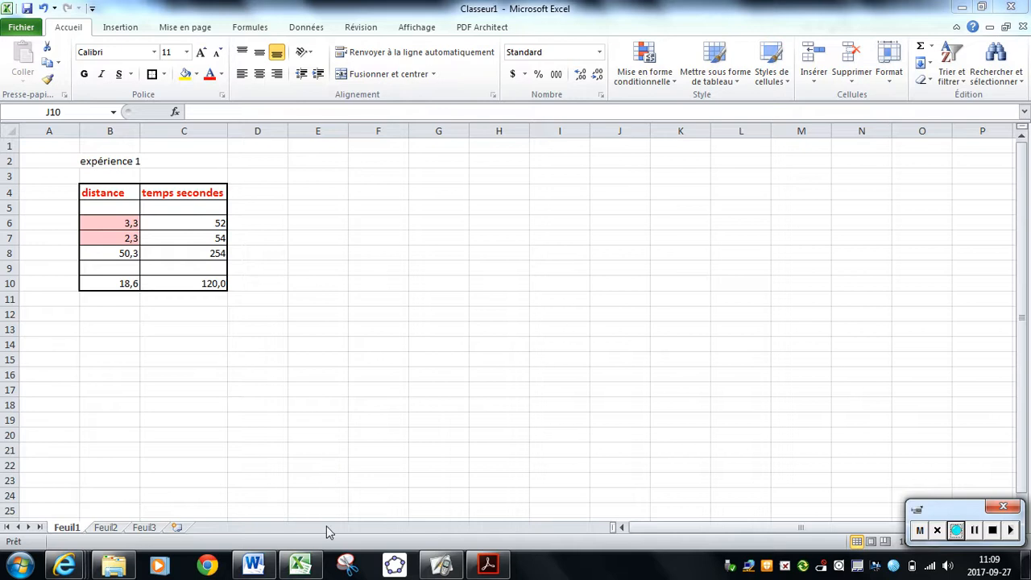
click(342, 569)
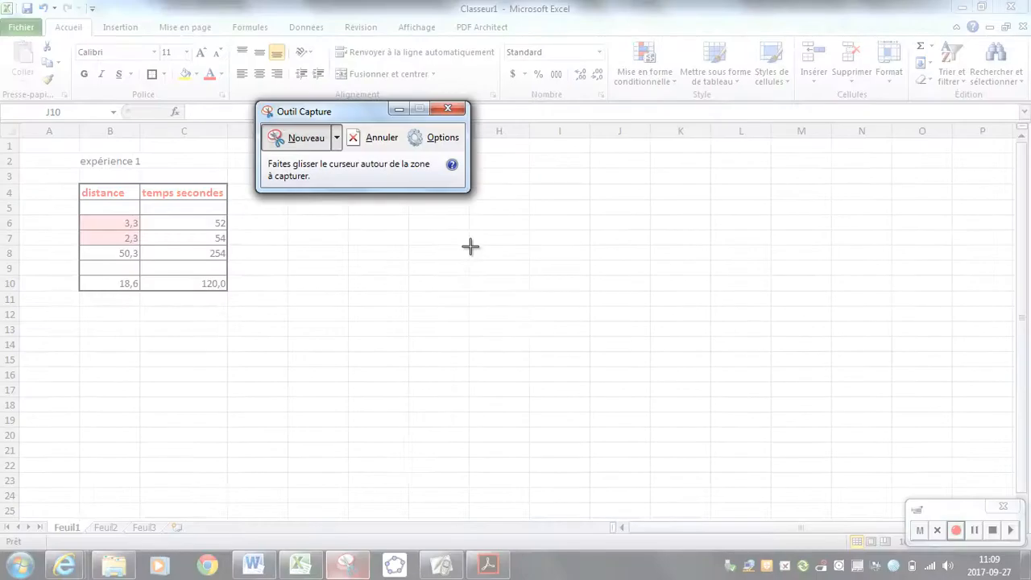
drag(377, 112, 570, 127)
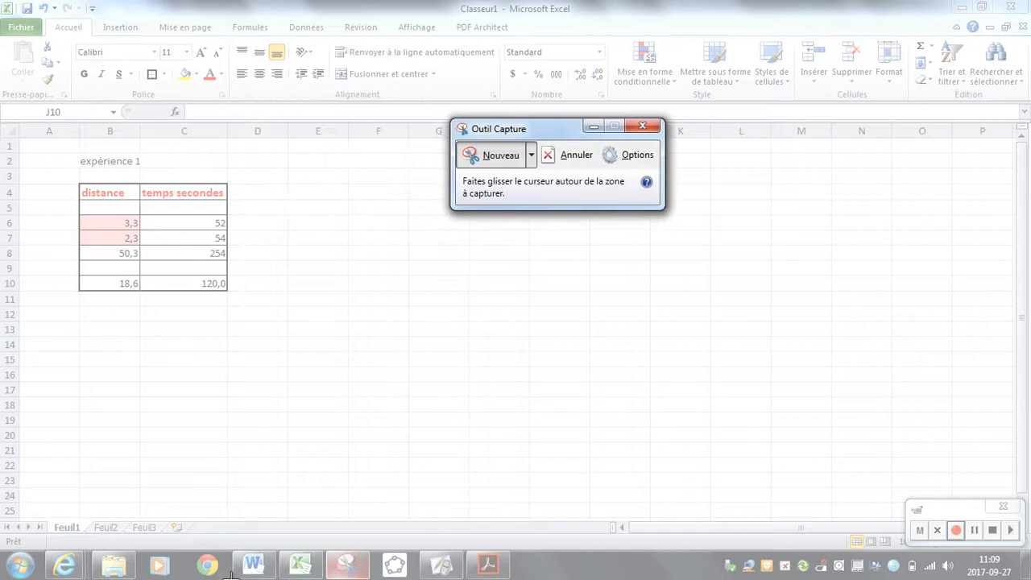
click(643, 127)
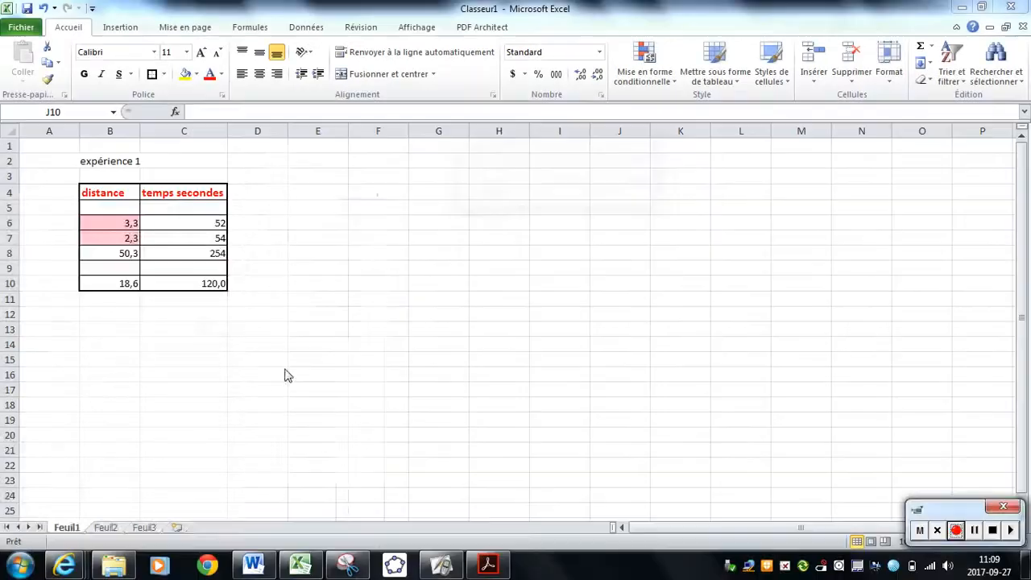
Search the computer's programs for "outil capture", open Outil Capture and cancel its pending capture.
click(22, 564)
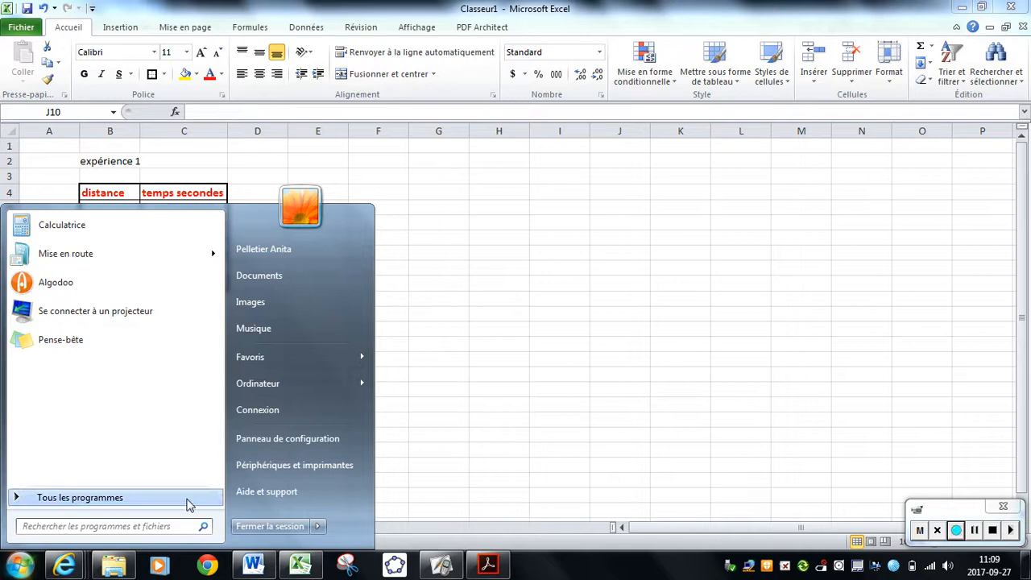
click(178, 528)
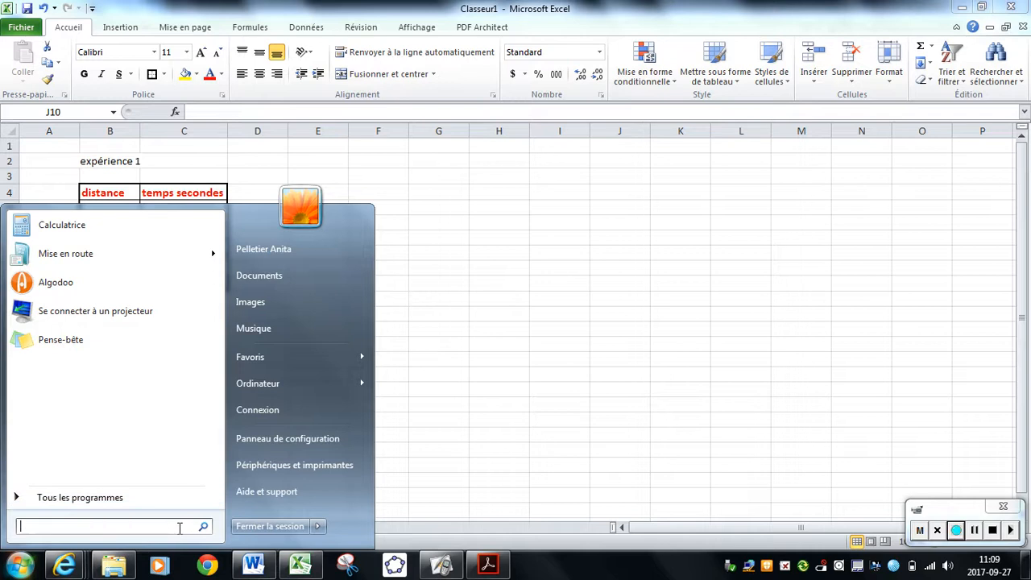
text(outil capt)
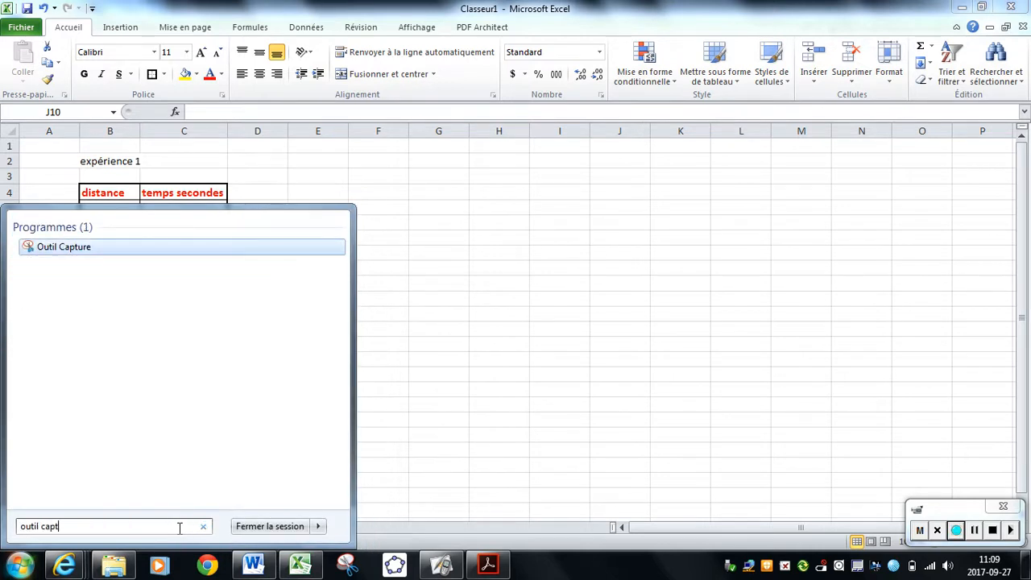
text(ure)
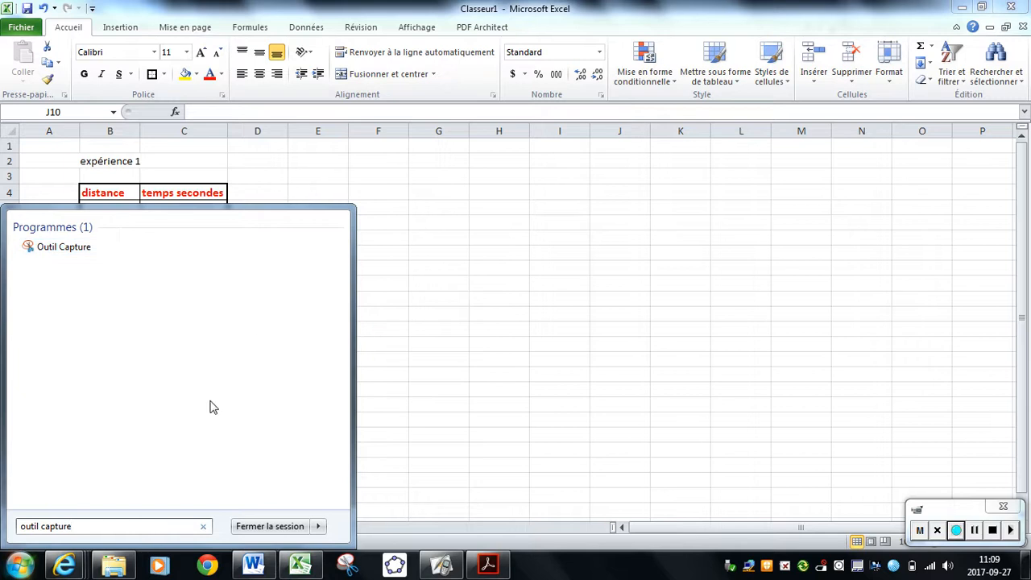
right_click(82, 256)
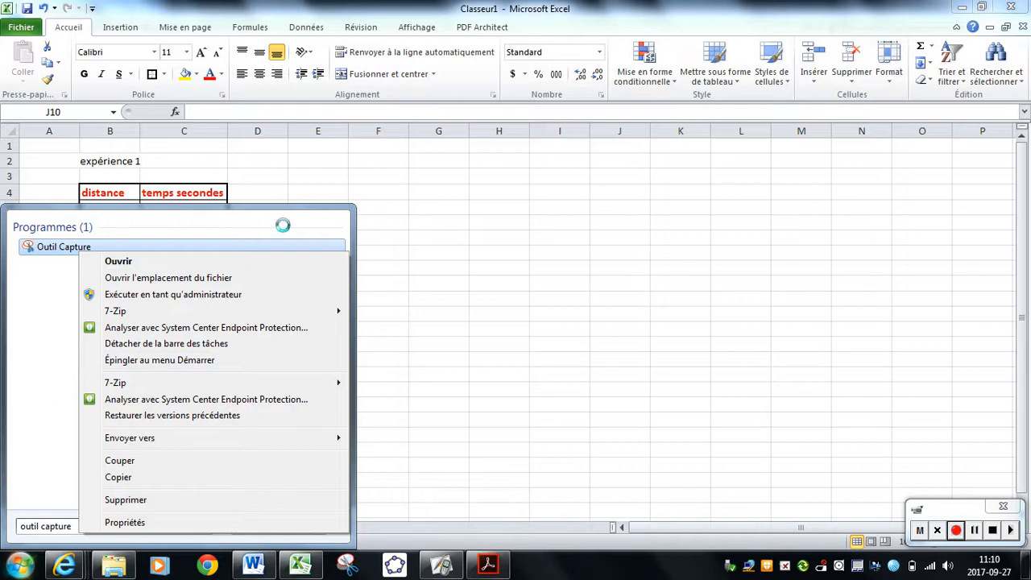
click(212, 243)
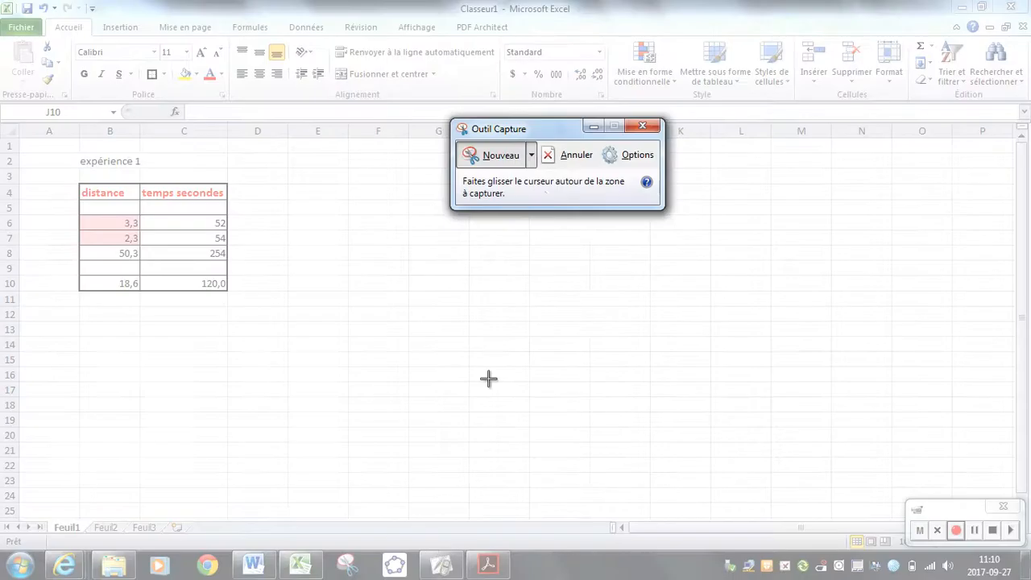
key(Escape)
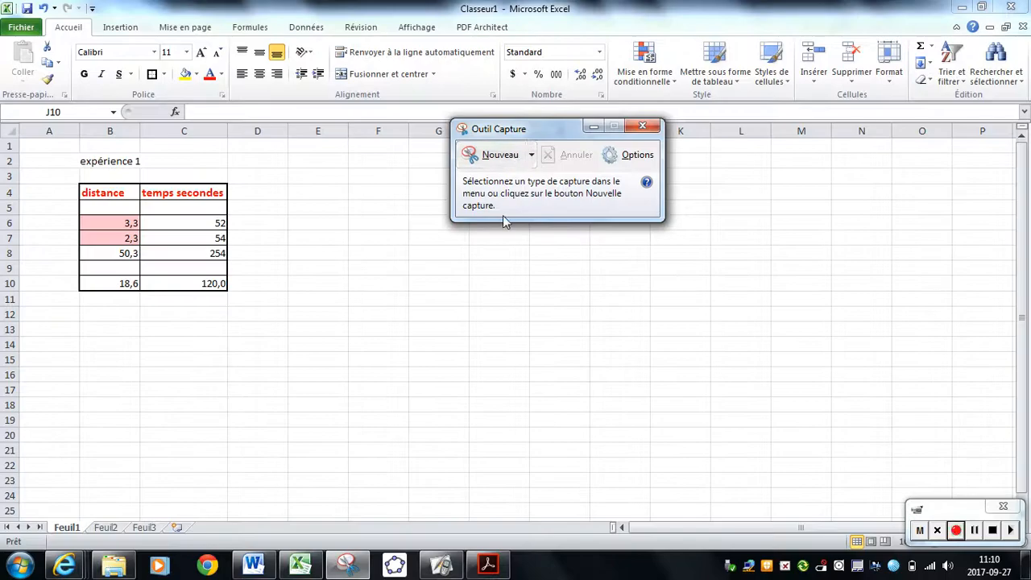
Take a new rectangular capture of the expérience 1 title and the distance and temps secondes table with Outil Capture.
click(513, 163)
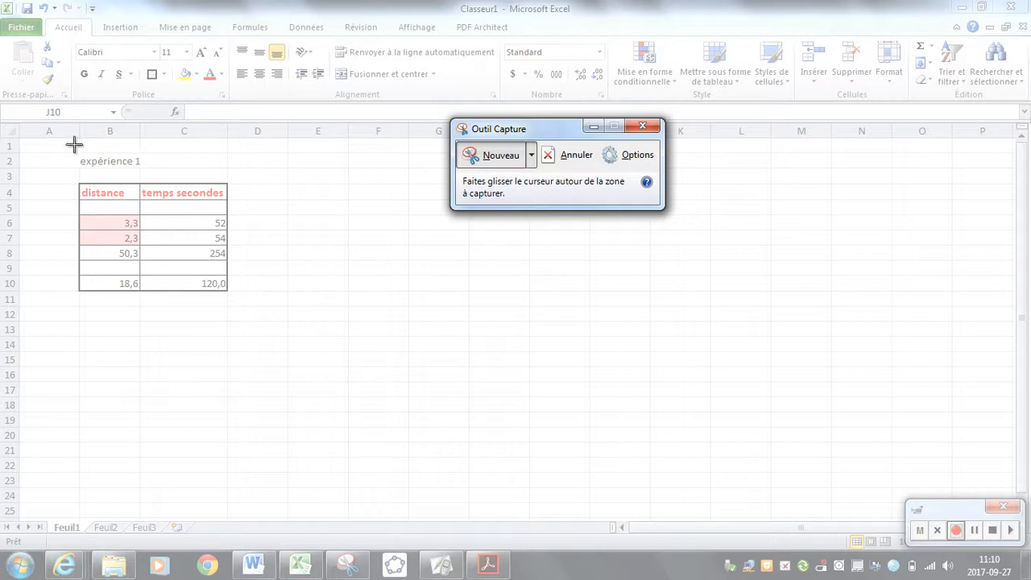
drag(73, 150, 236, 298)
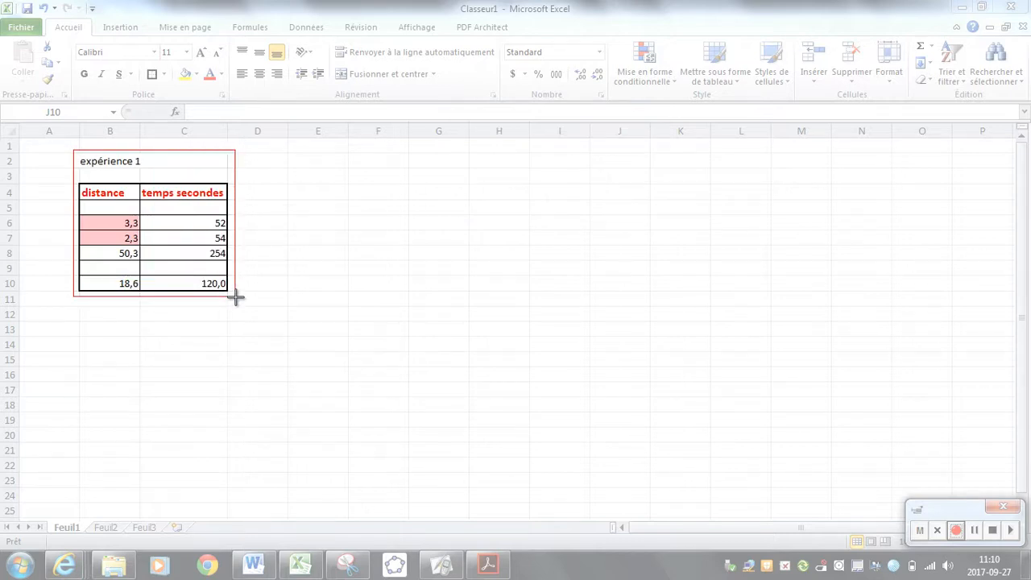
drag(236, 298, 239, 300)
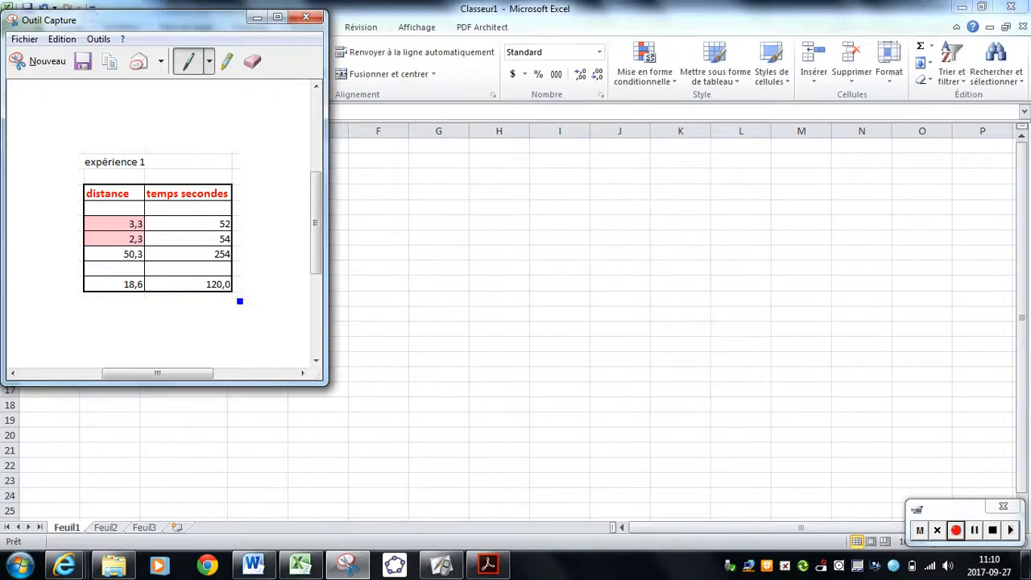
Copy the table capture to the clipboard and switch to the blank Word document.
click(62, 39)
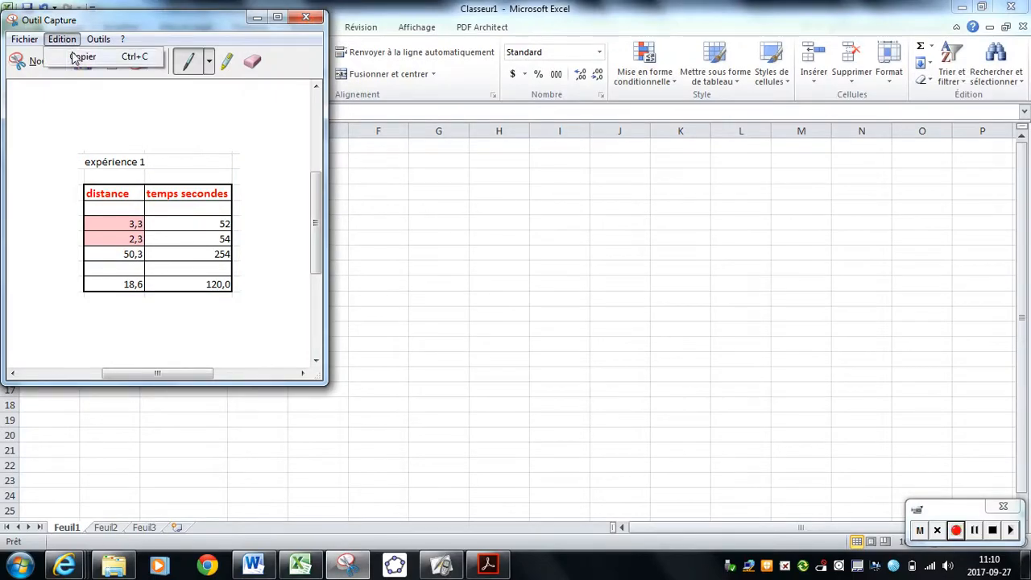
click(79, 58)
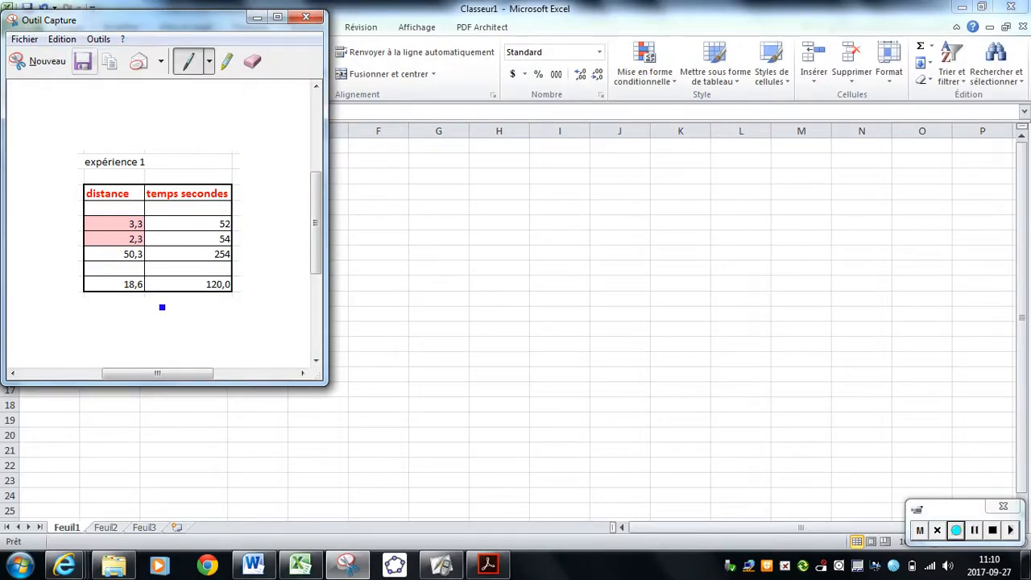
click(254, 566)
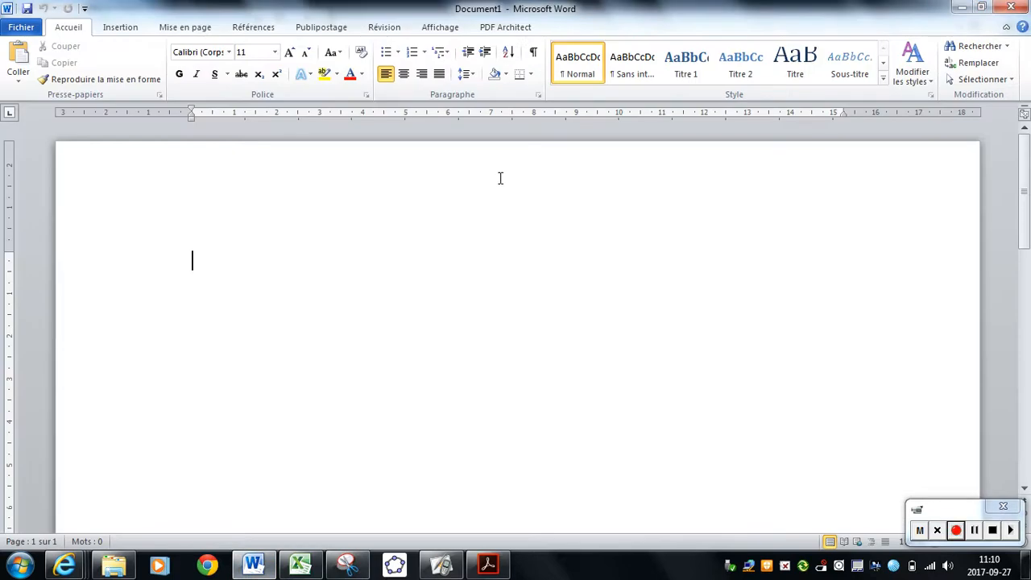